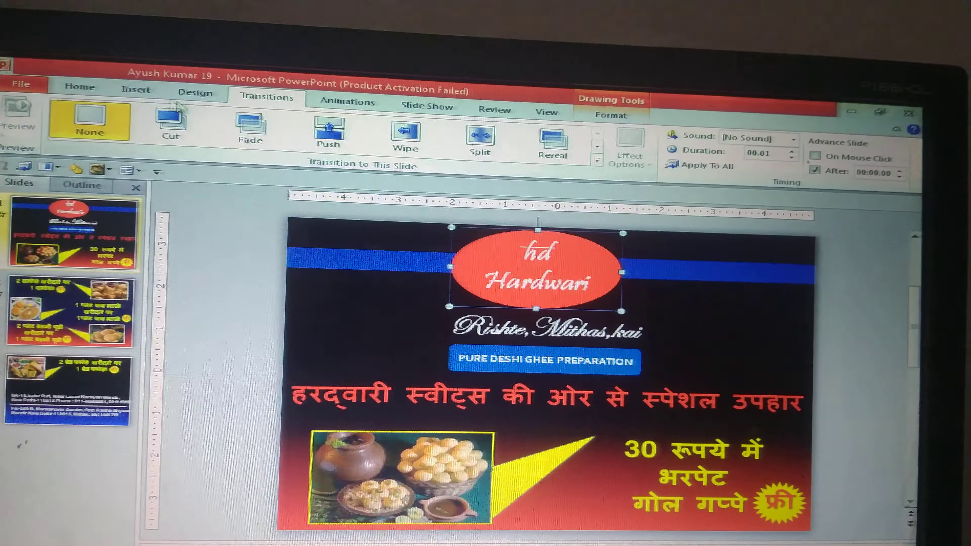
- Review slide 1's logo, transition and insert options, then select the Hindi word स्वीट्स
left_click(126, 72)
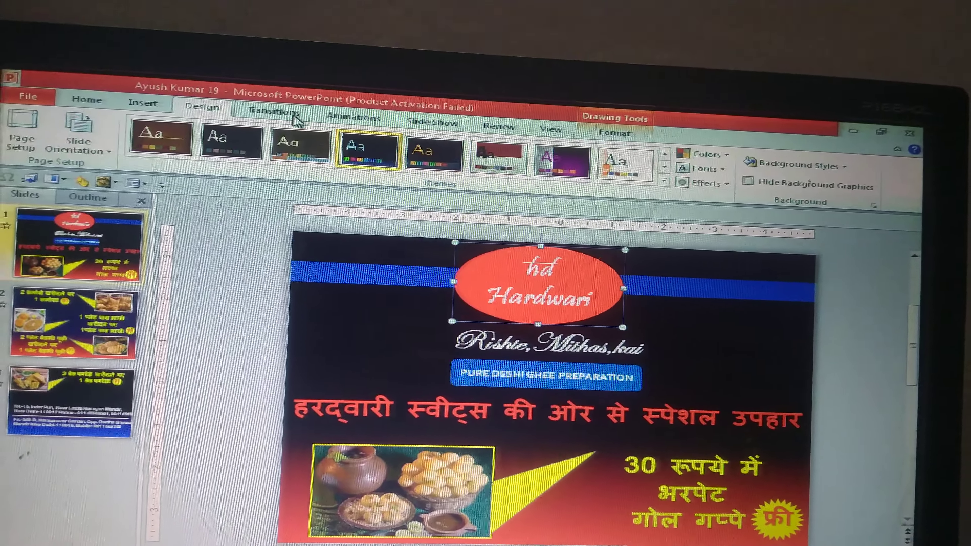
left_click(297, 120)
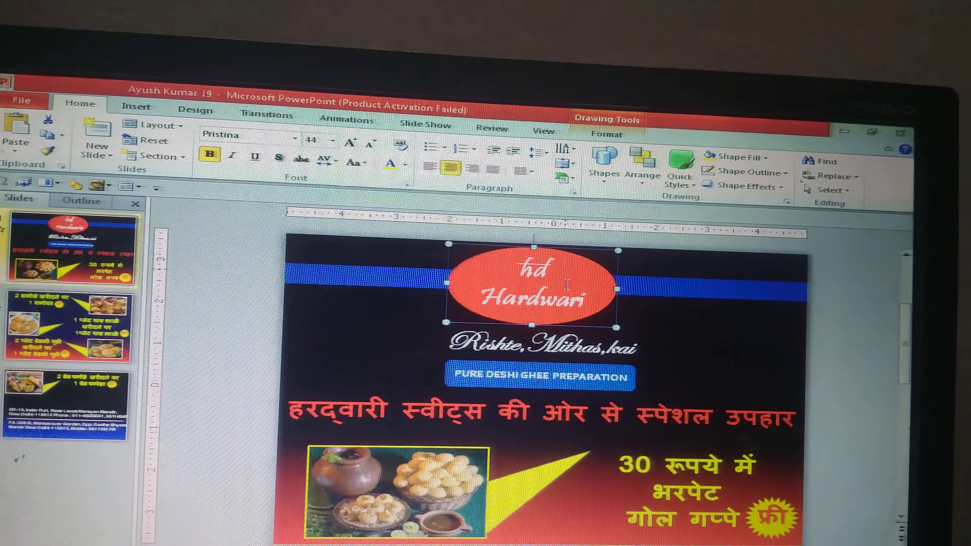
left_click(126, 116)
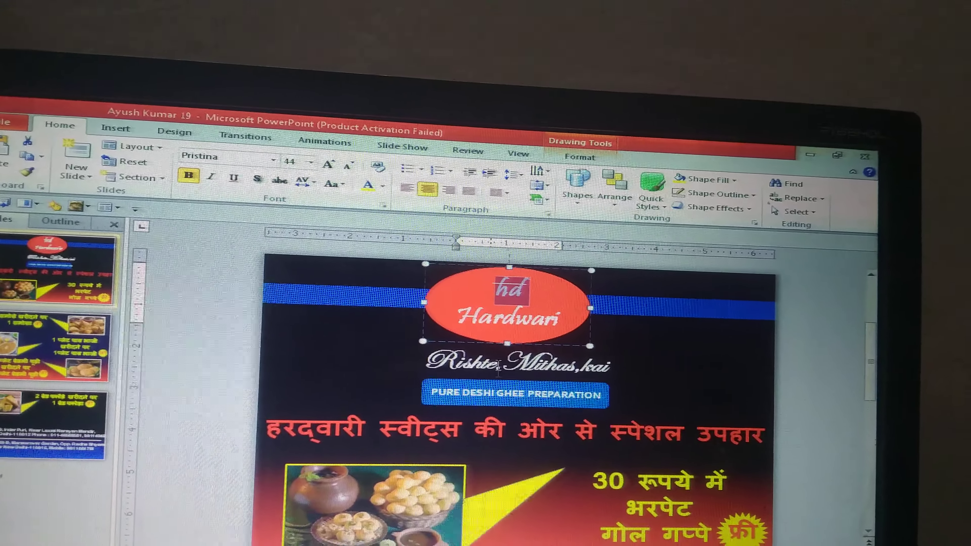
key("ctrl+a")
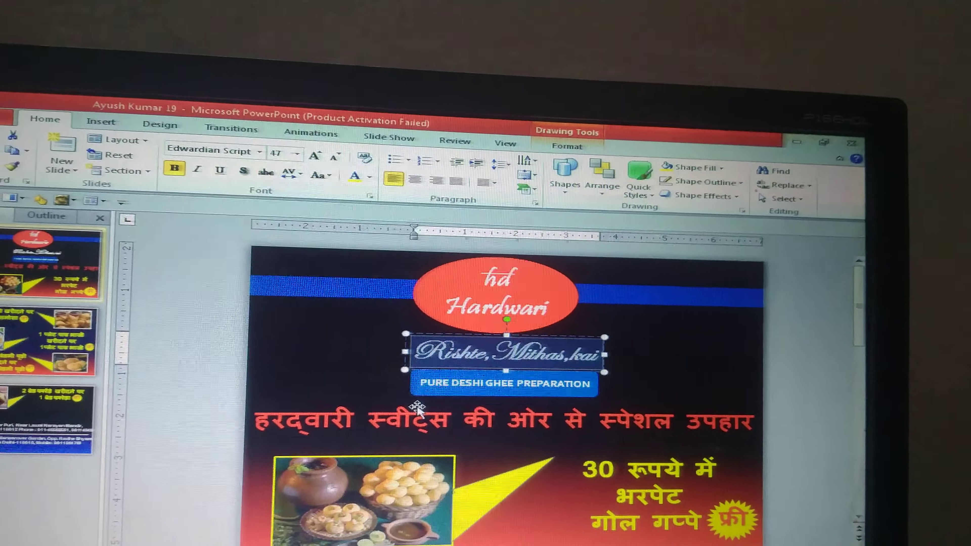
double_click(425, 432)
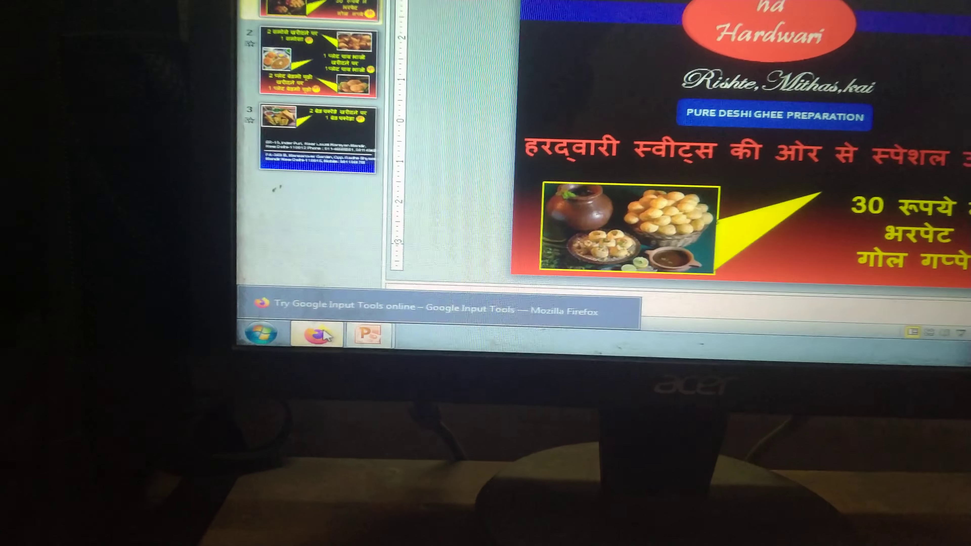
- Bring Firefox forward and search for 'google input tools'
left_click(325, 324)
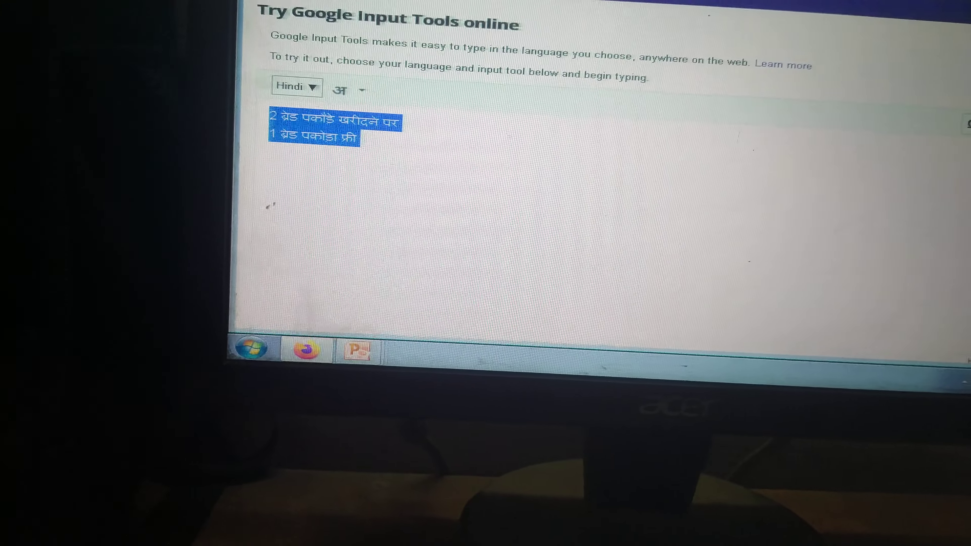
left_click(308, 351)
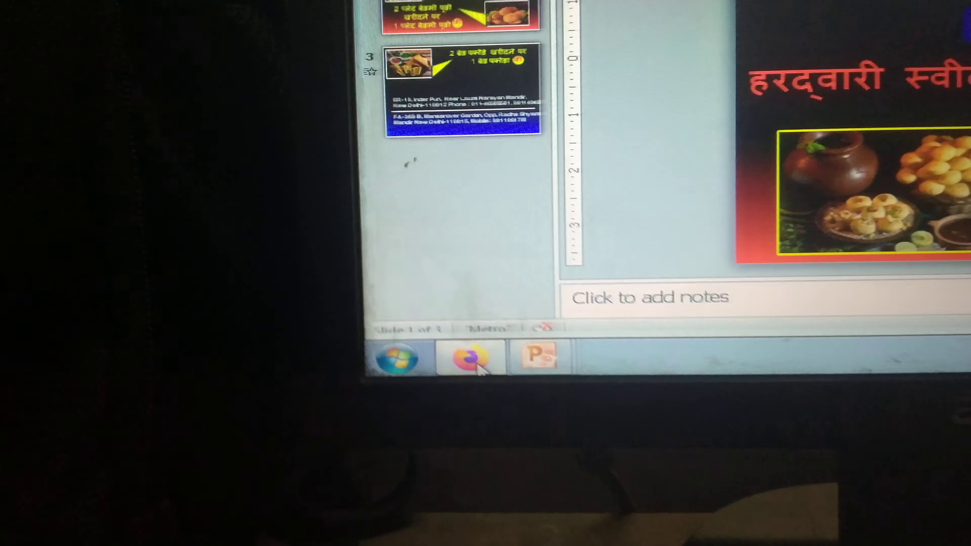
left_click(308, 356)
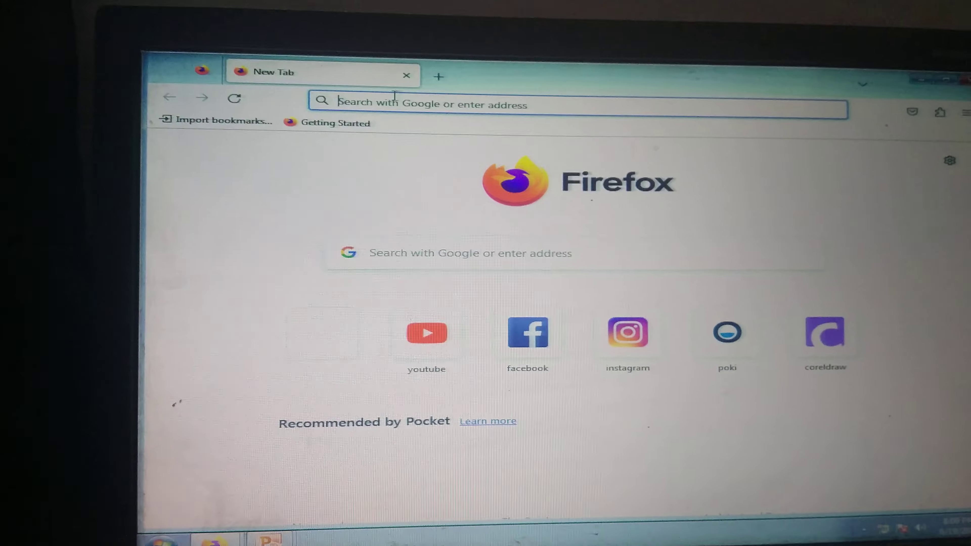
left_click(397, 101)
type("g")
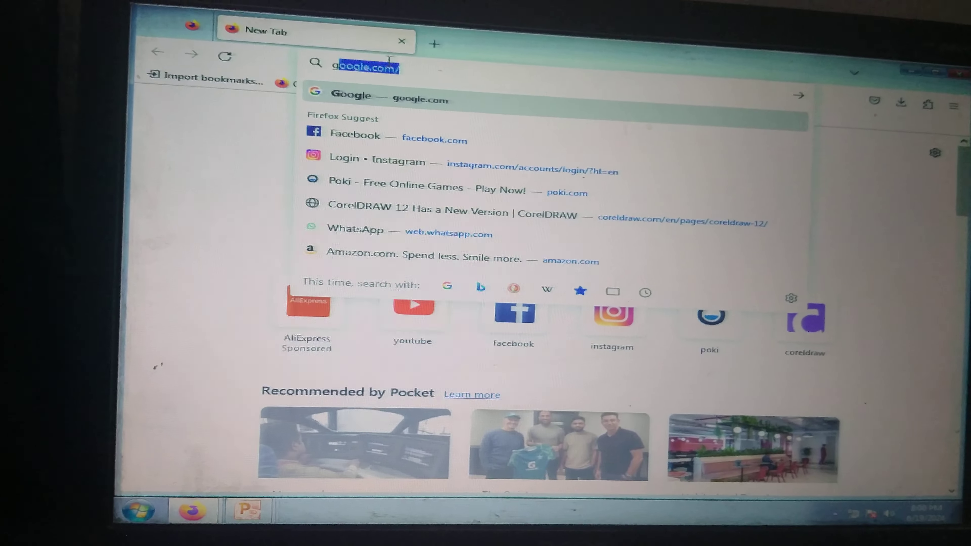
type("oogle ")
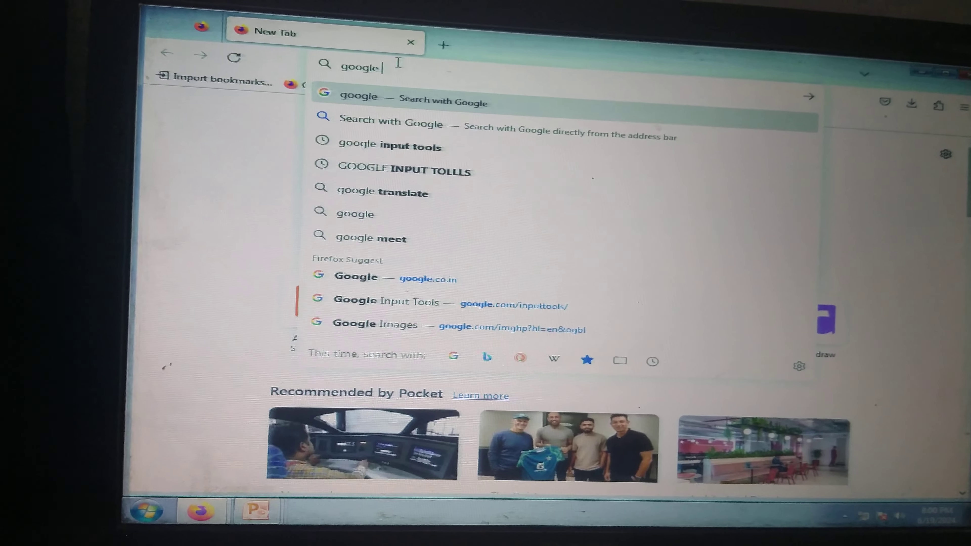
type("inpu")
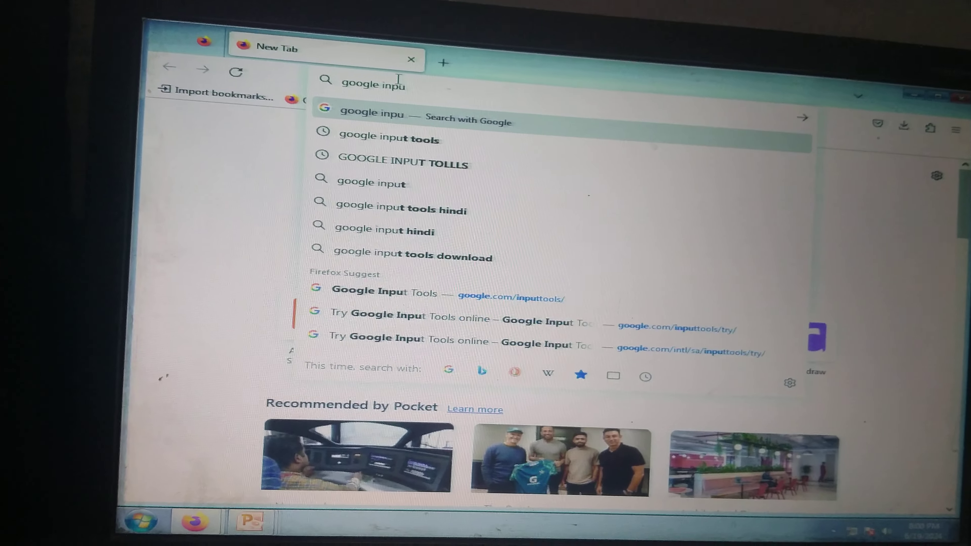
type("t tool")
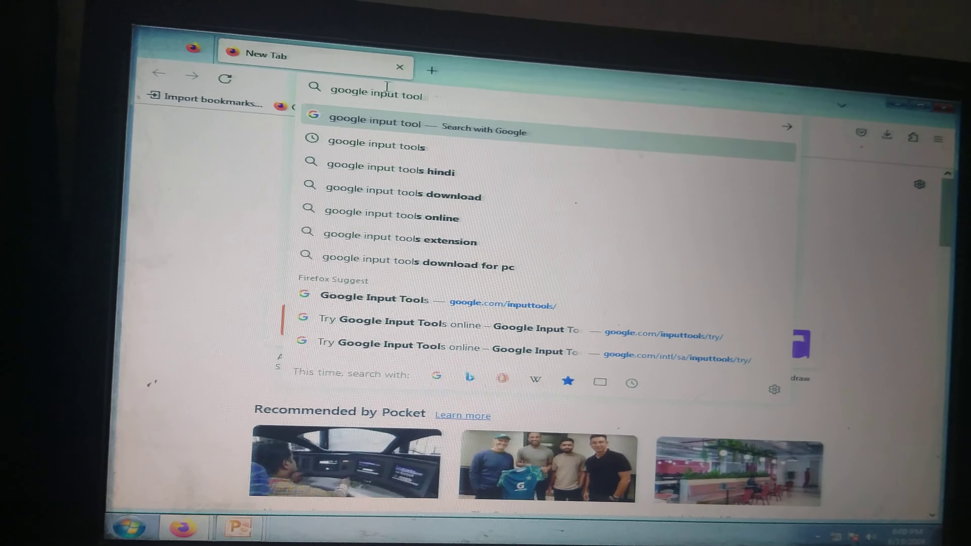
type("s")
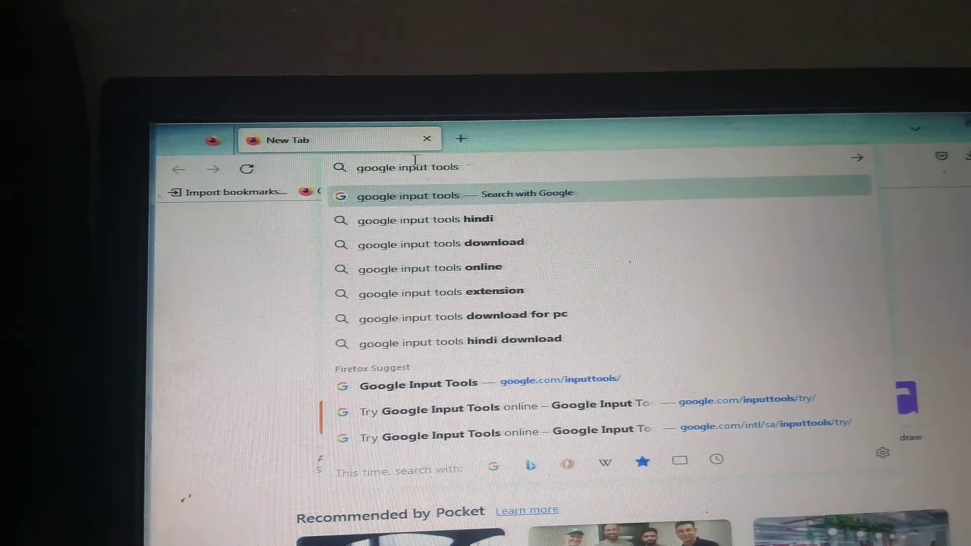
key("Return")
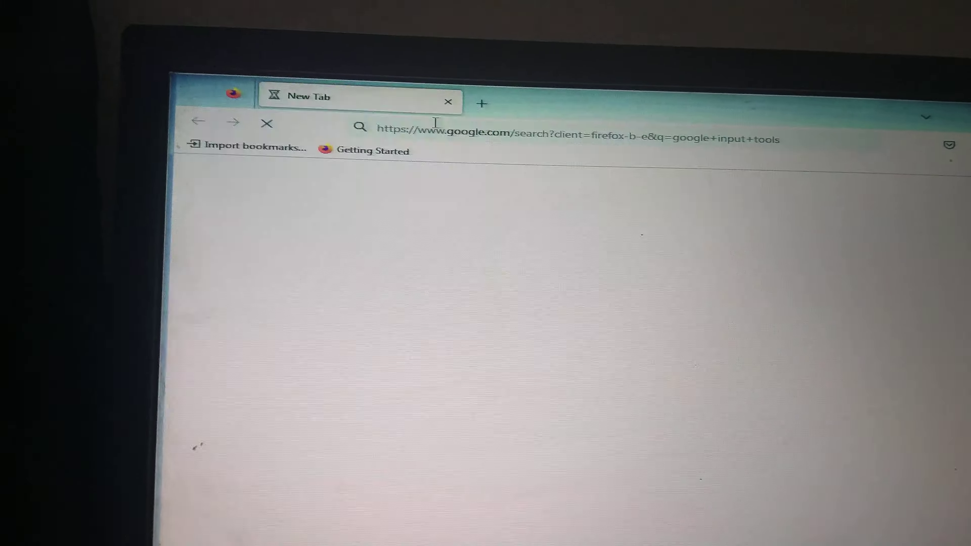
- Open the Google Input Tools online trial, choose Hindi and start typing 'hardwari'
left_click(297, 285)
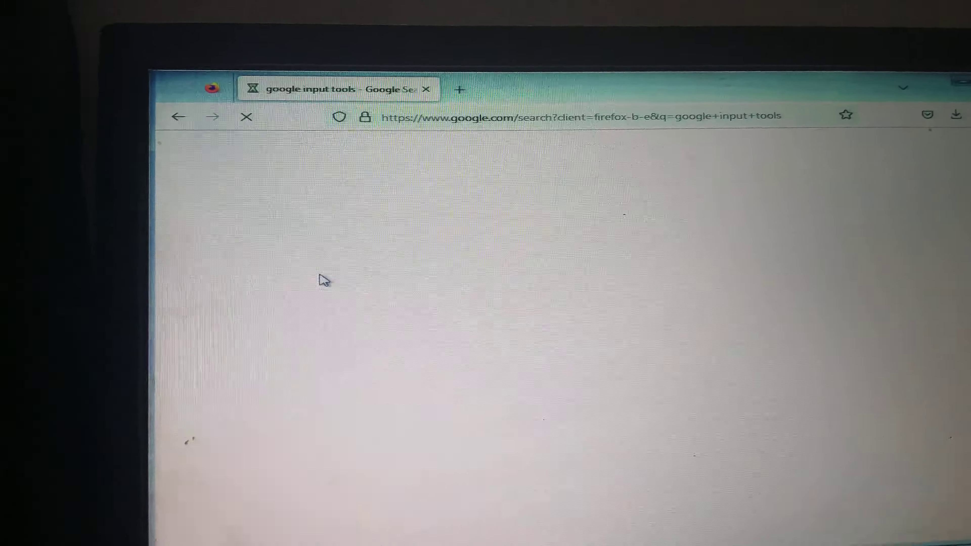
left_click(240, 367)
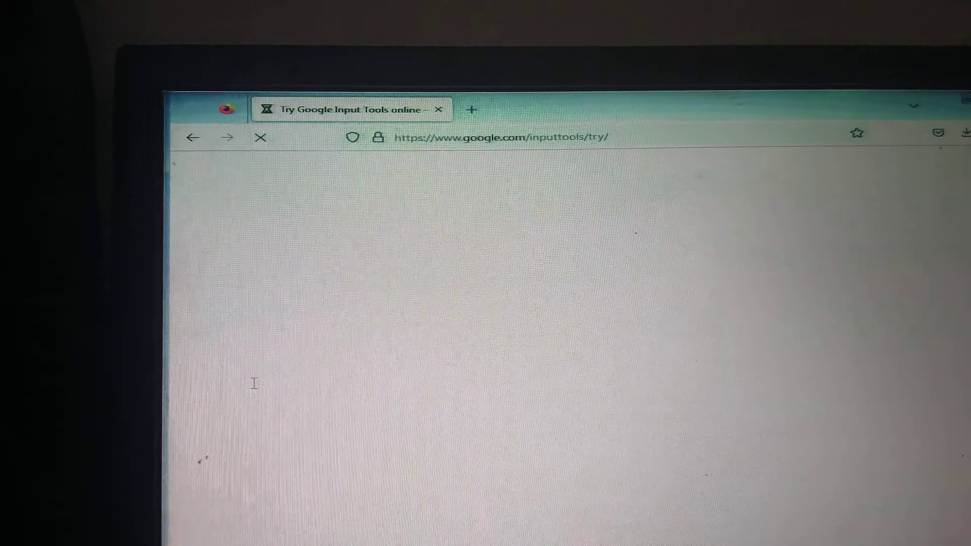
left_click(245, 332)
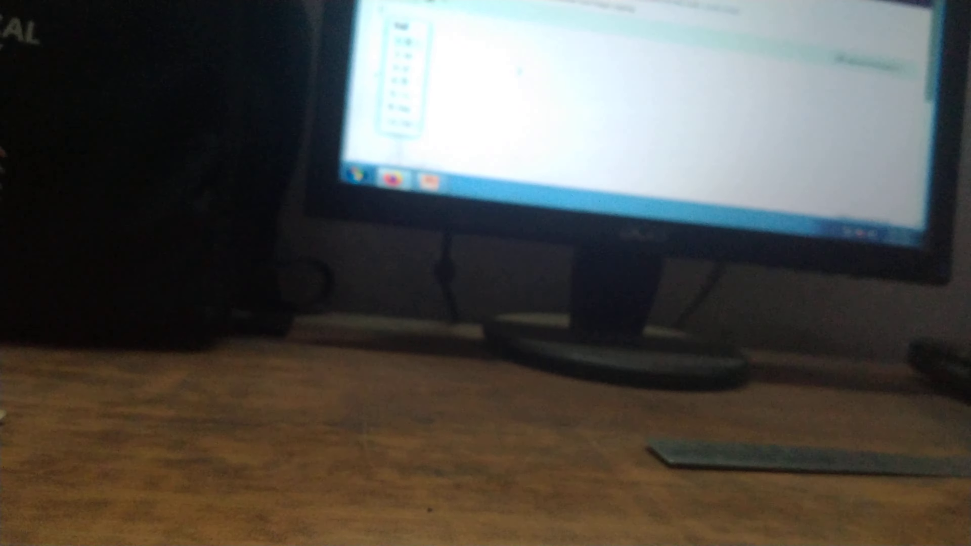
type("ri")
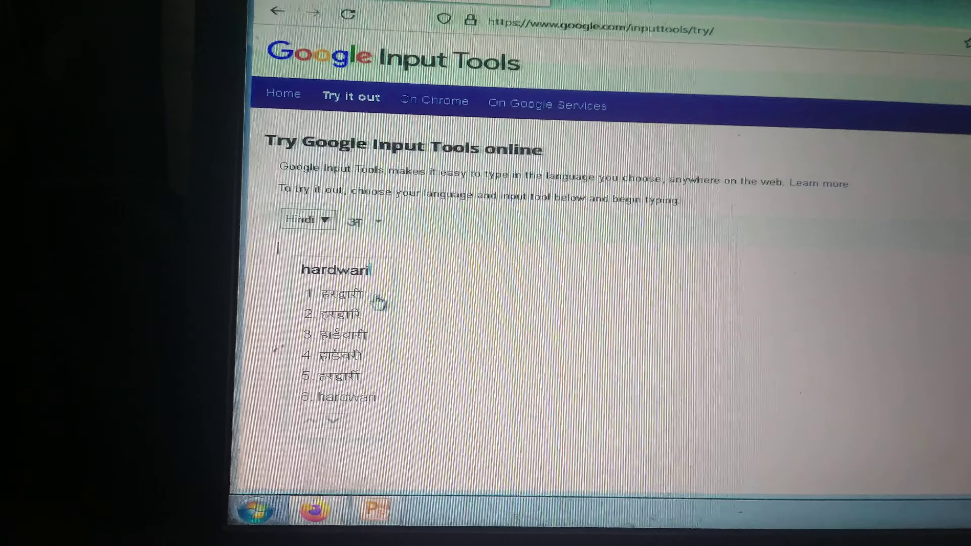
- Commit हरद्वारी, की, और and से from the Hindi suggestions
left_click(374, 295)
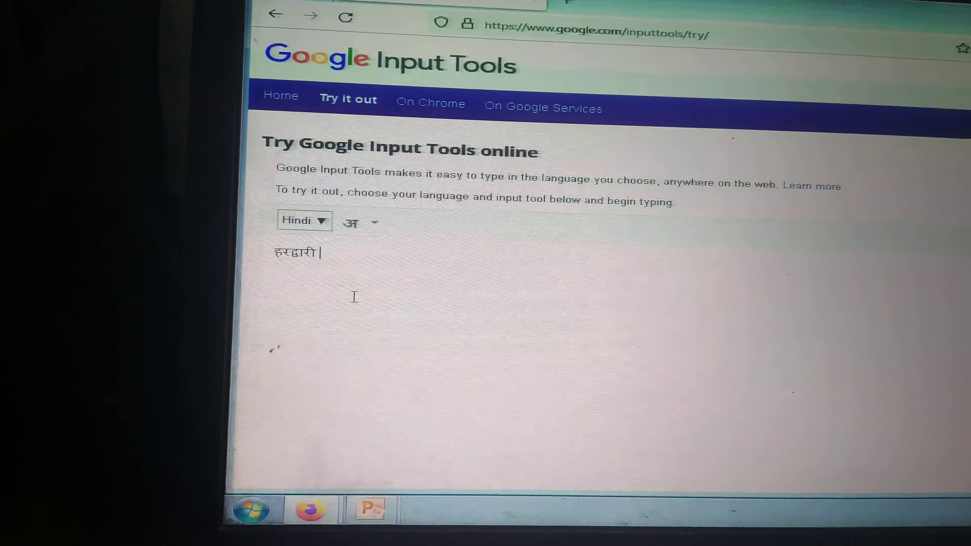
type("seet")
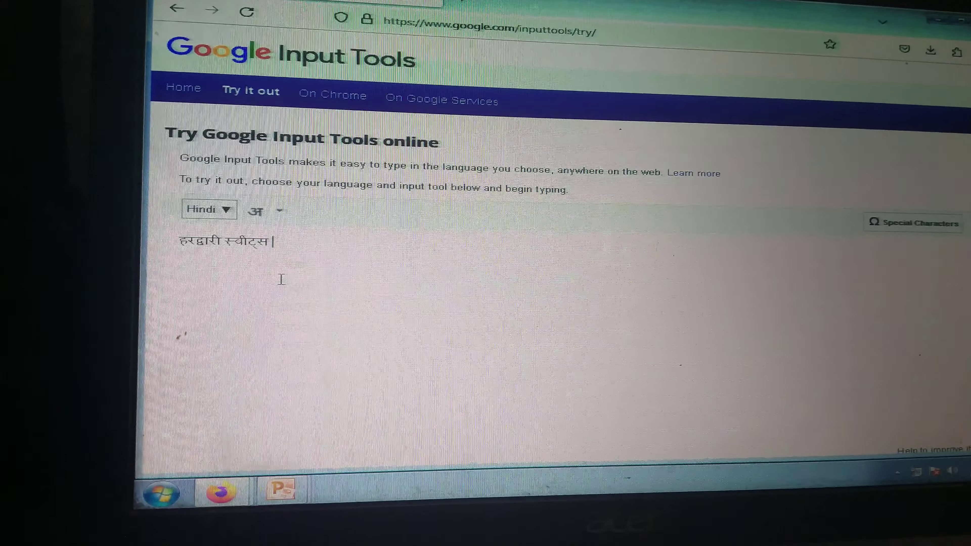
type("k")
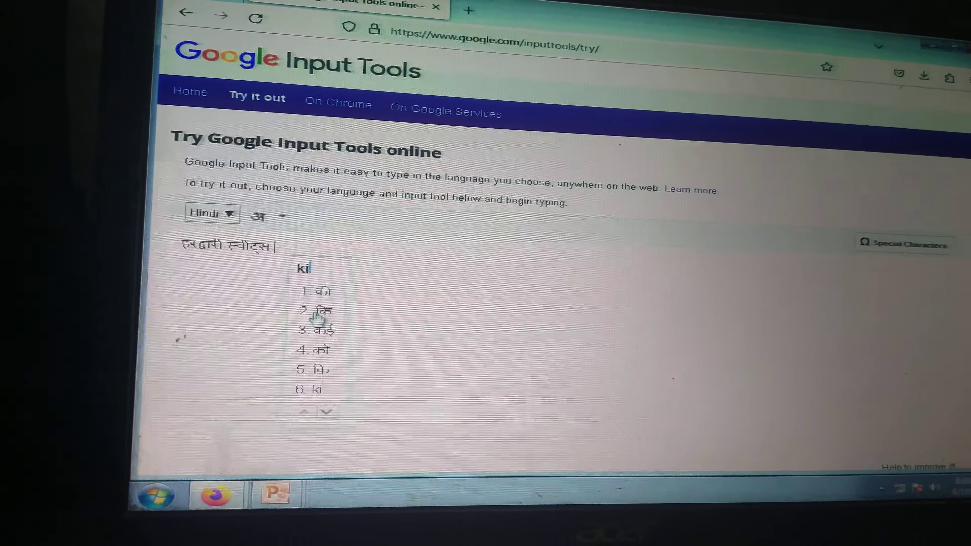
left_click(294, 296)
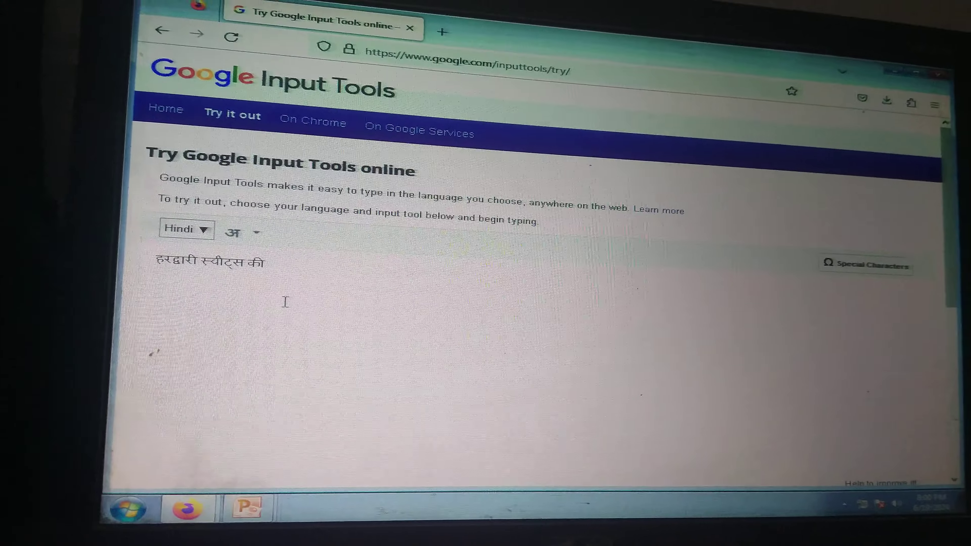
type("au")
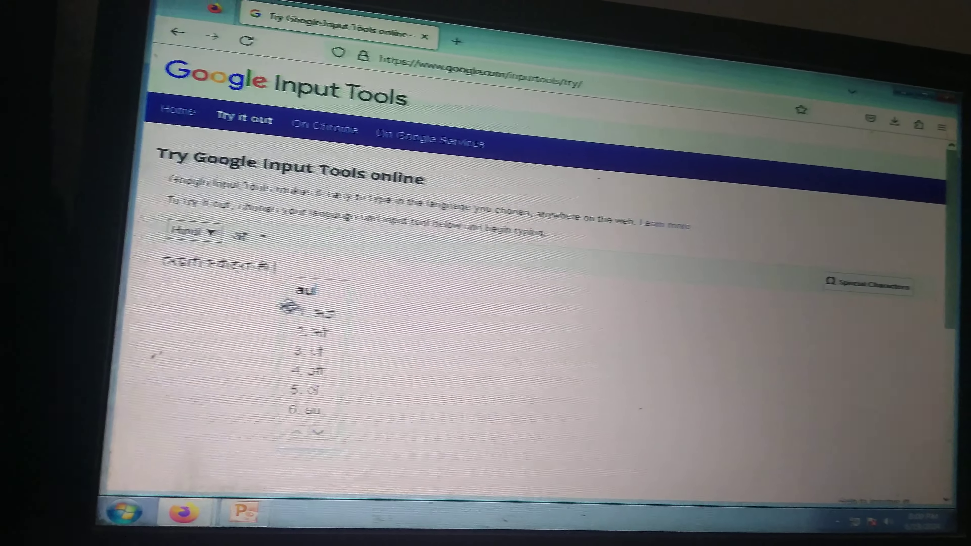
type("r")
left_click(310, 293)
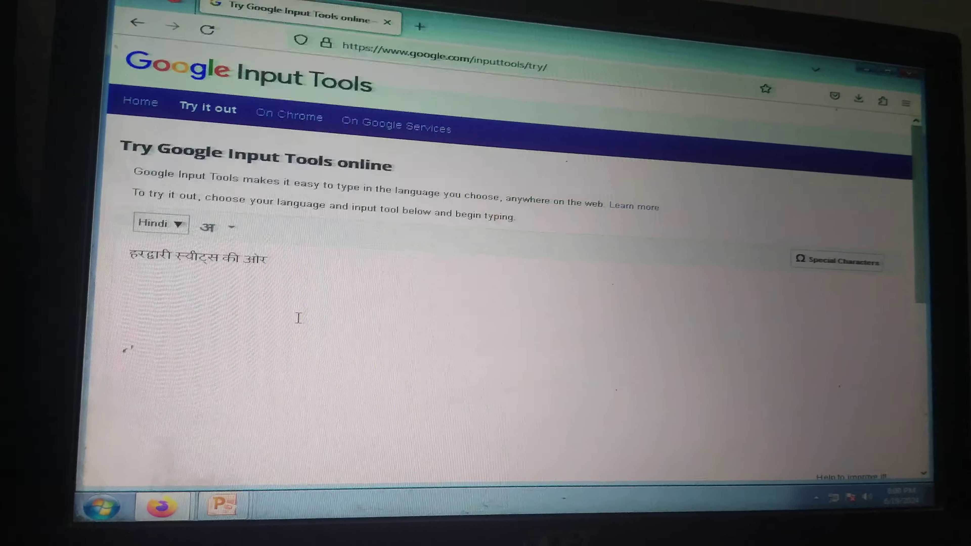
type("se")
left_click(319, 305)
- Add स्पेशल and उपहार to finish the line, then return to PowerPoint
type("special")
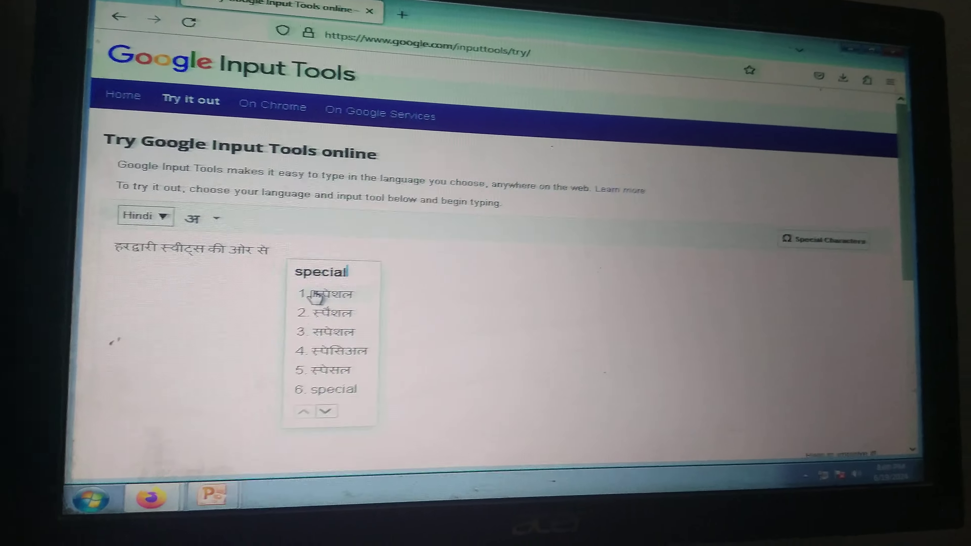
left_click(316, 296)
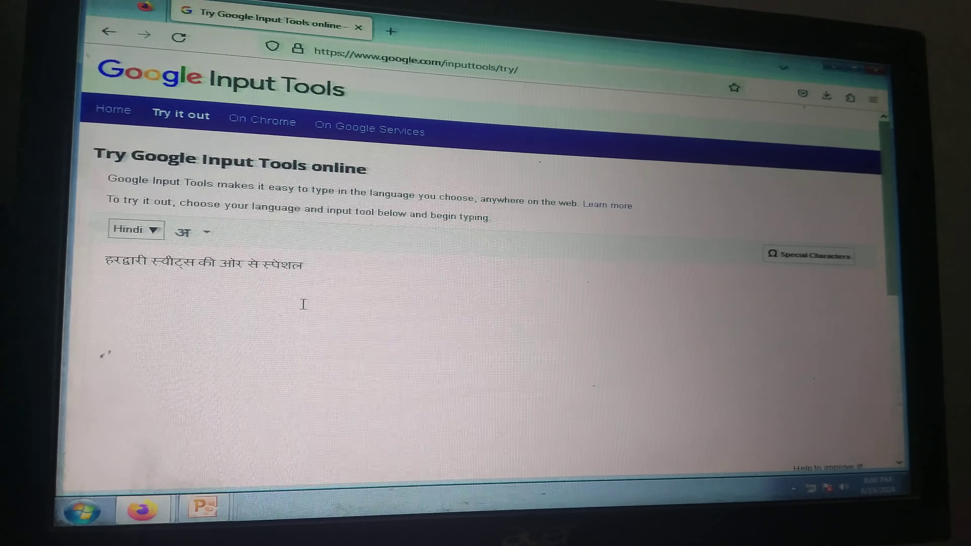
type("up")
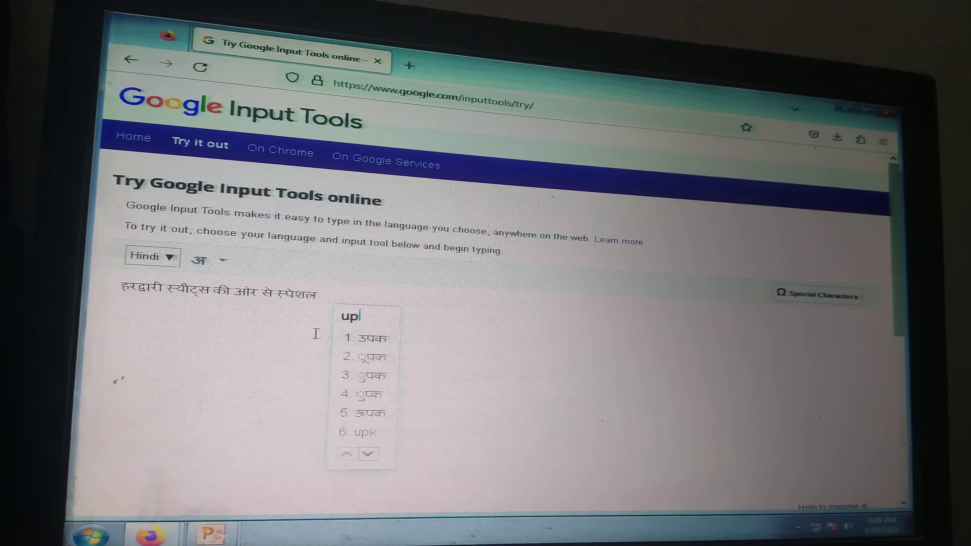
key("BackSpace")
type("ar")
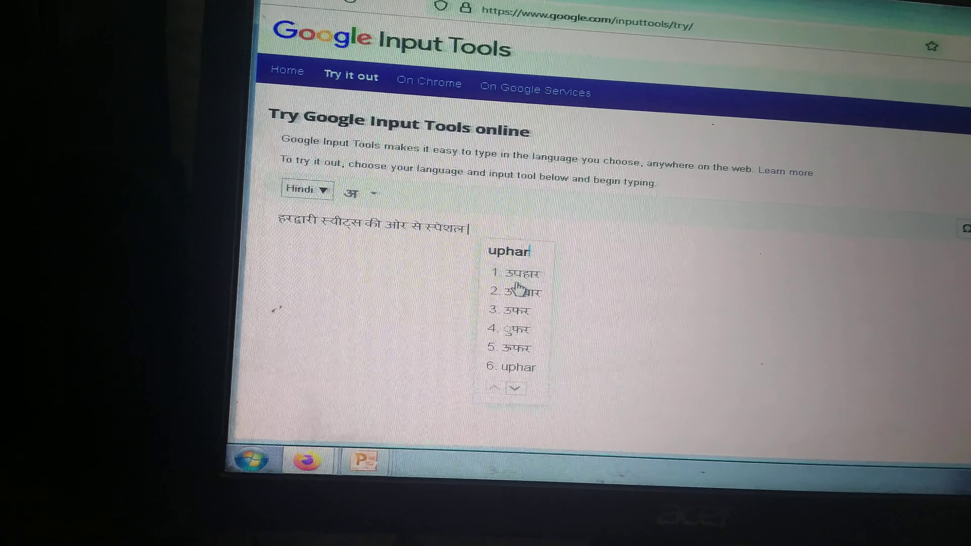
left_click(514, 274)
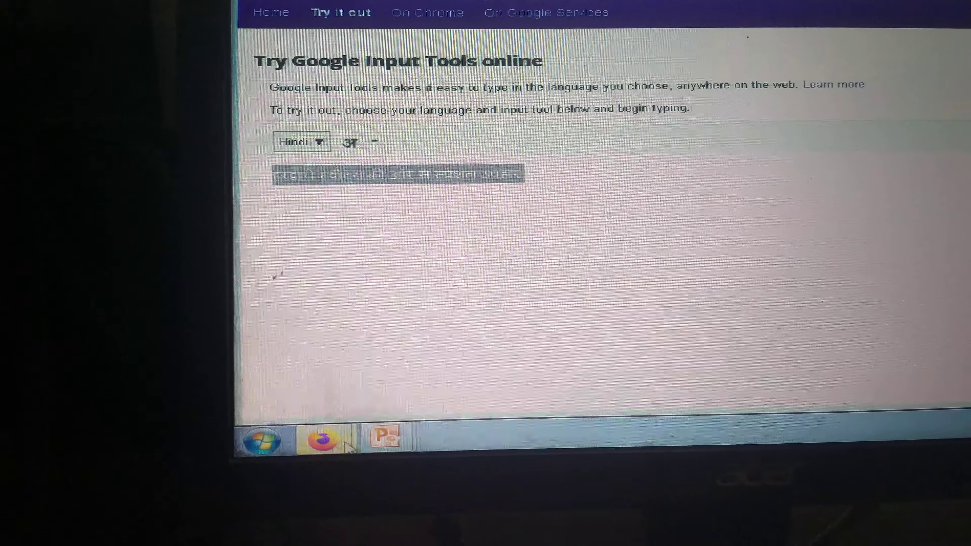
left_click(406, 441)
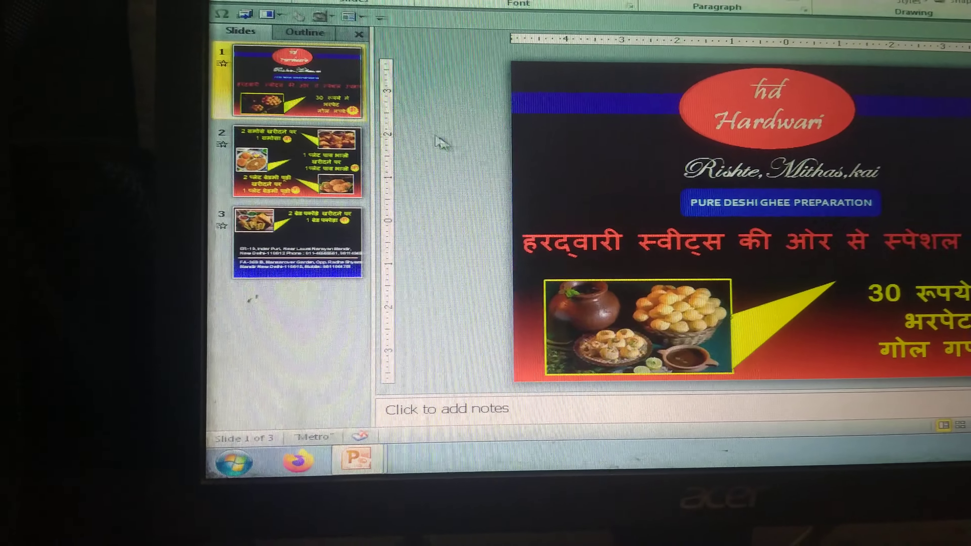
- Insert a WordArt box on slide 1 and paste the Hindi line over its placeholder text
scroll(810, 6, "down", 1)
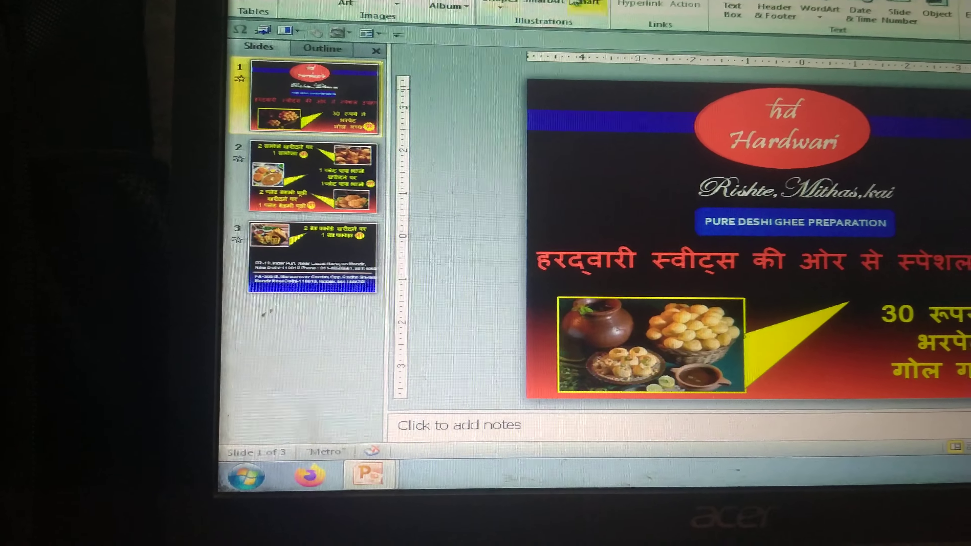
left_click(814, 5)
left_click(829, 42)
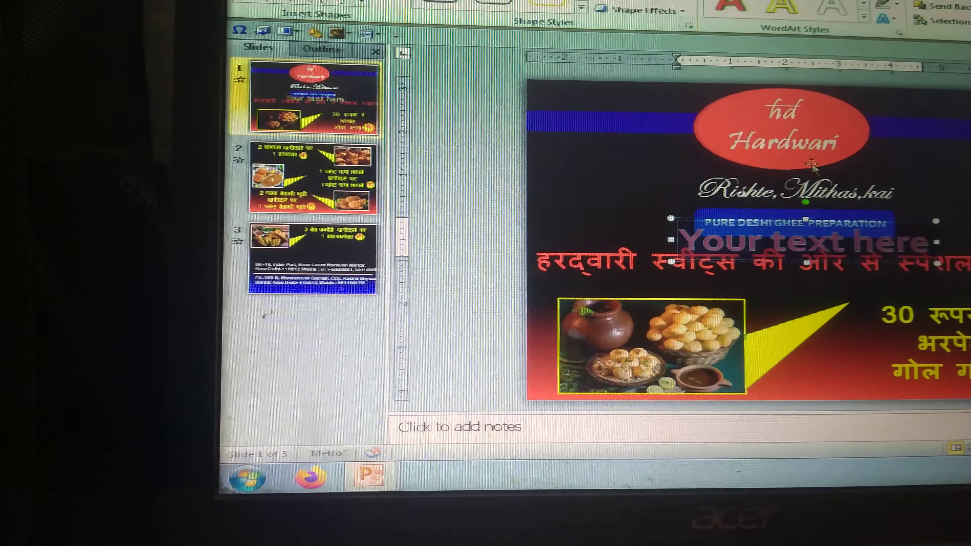
key("BackSpace")
key("BackSpace")
key("BackSpace")
key("BackSpace")
key("BackSpace")
key("BackSpace")
key("BackSpace")
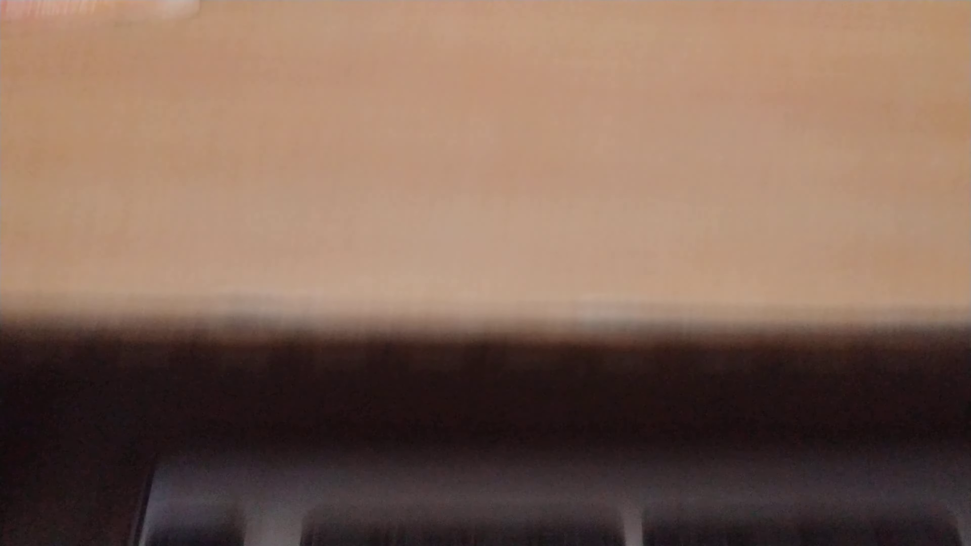
key("ctrl+v")
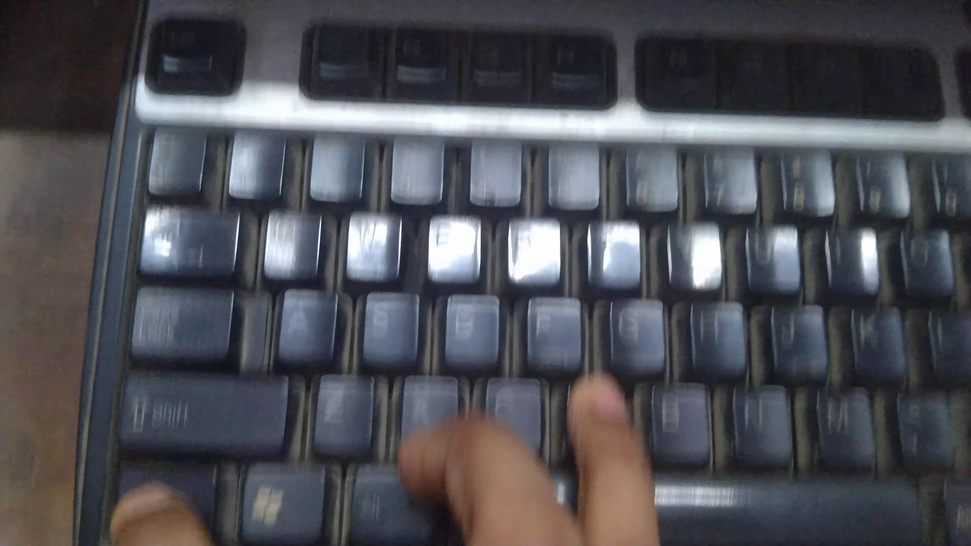
key("ctrl+a")
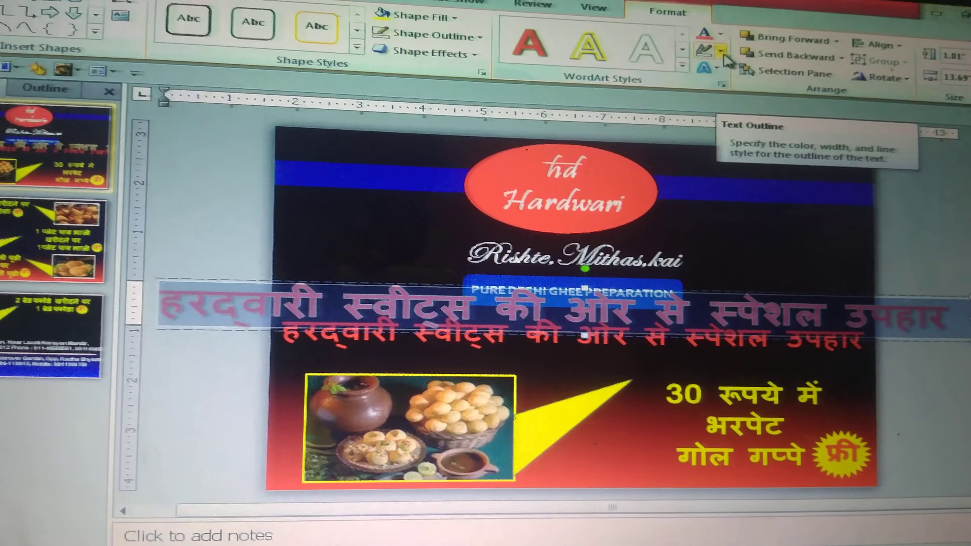
left_click(714, 37)
- Give the Hindi WordArt no outline, red fill and font size 40
left_click(748, 195)
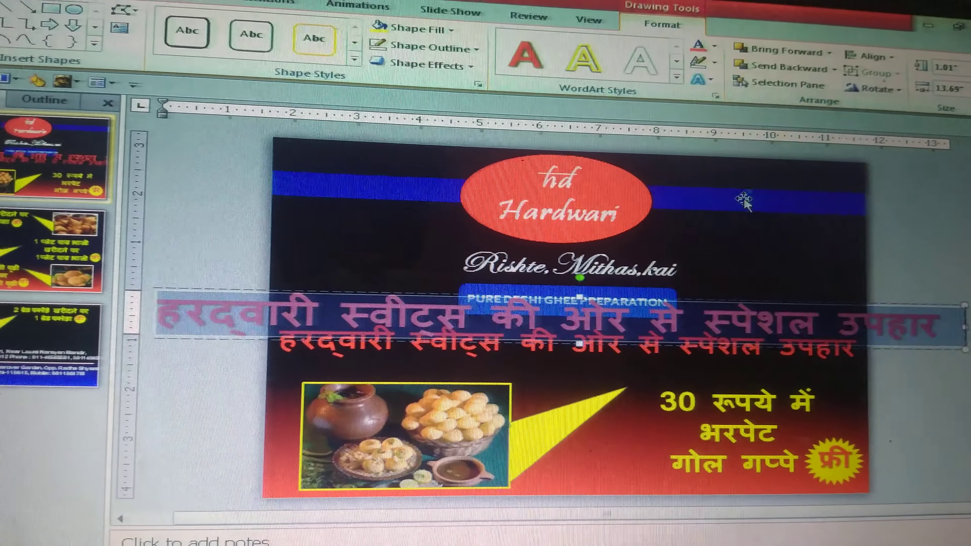
left_click(719, 42)
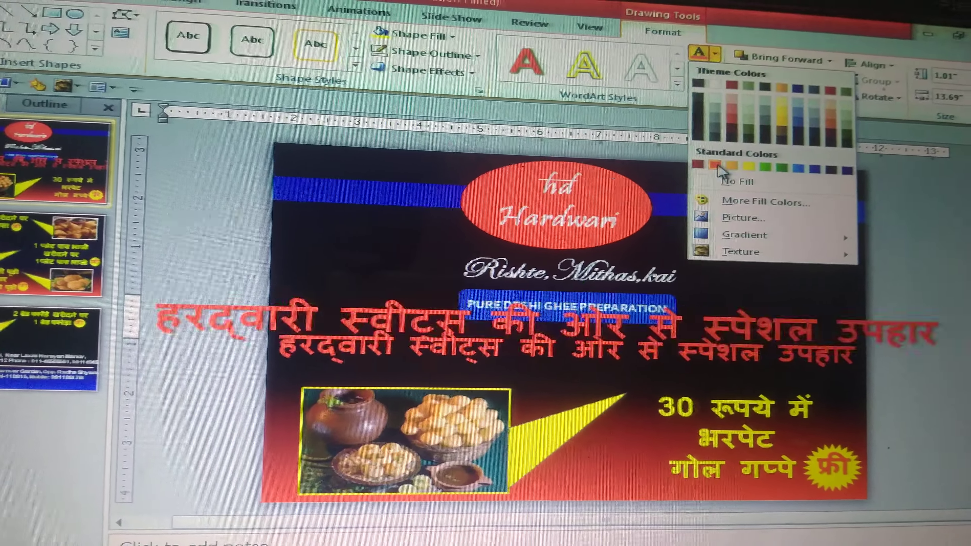
left_click(715, 166)
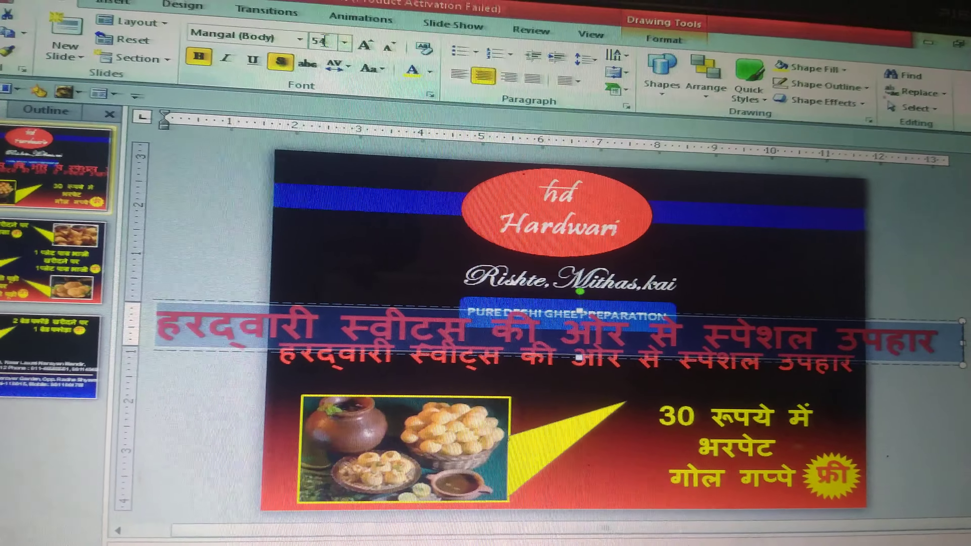
left_click(324, 40)
type("40")
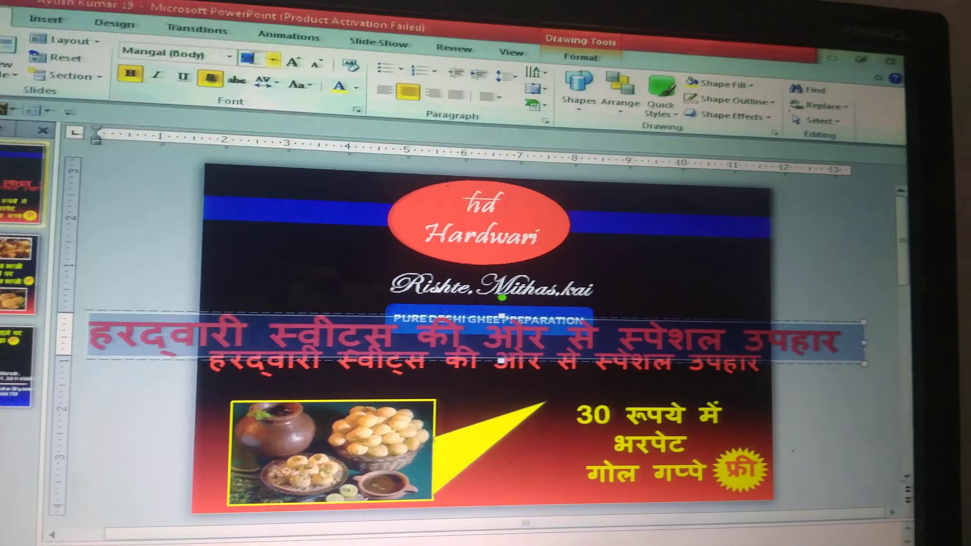
key("Return")
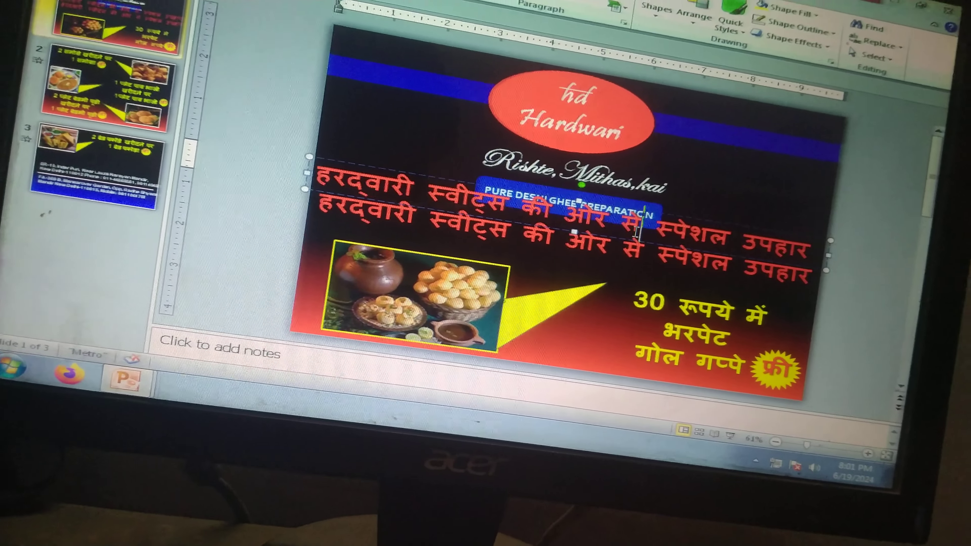
- Tidy the text boxes so a single Hindi headline line remains
key("Delete")
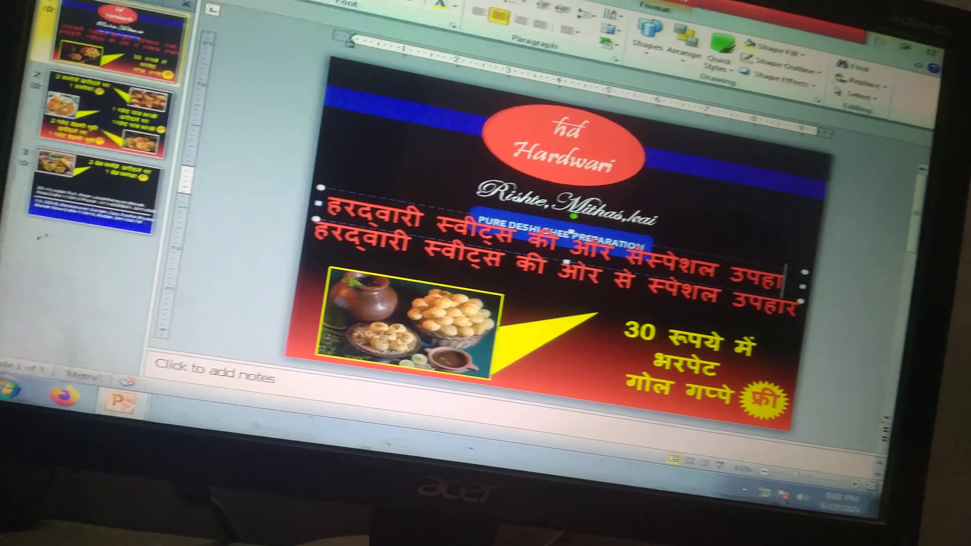
mouse_move(849, 237)
left_mouse_down()
mouse_move(722, 269)
mouse_move(588, 243)
left_mouse_up()
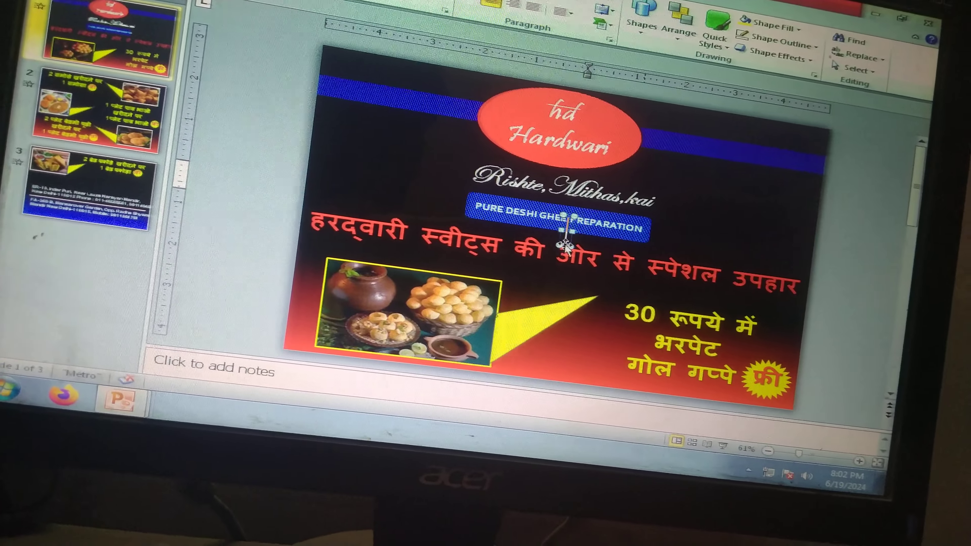
mouse_move(570, 237)
left_mouse_down()
mouse_move(636, 234)
mouse_move(687, 258)
left_mouse_up()
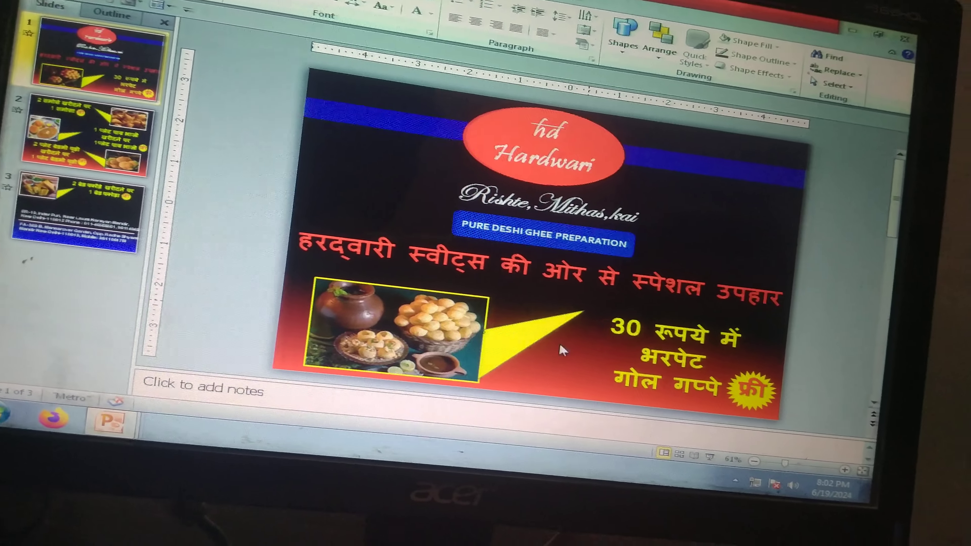
left_click(701, 396)
- Give slide 3's bread pakora photo a light border, then go back to slide 1
left_click(97, 144)
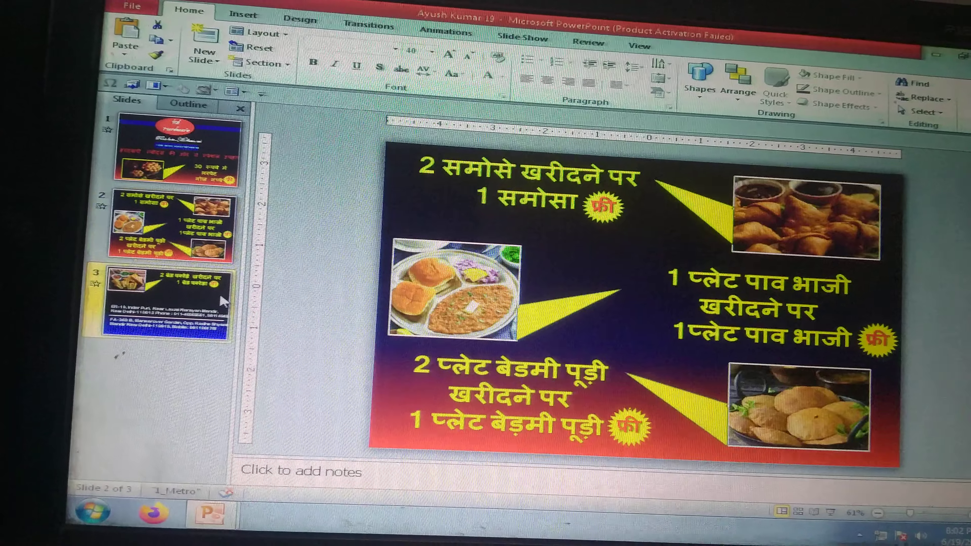
left_click(172, 310)
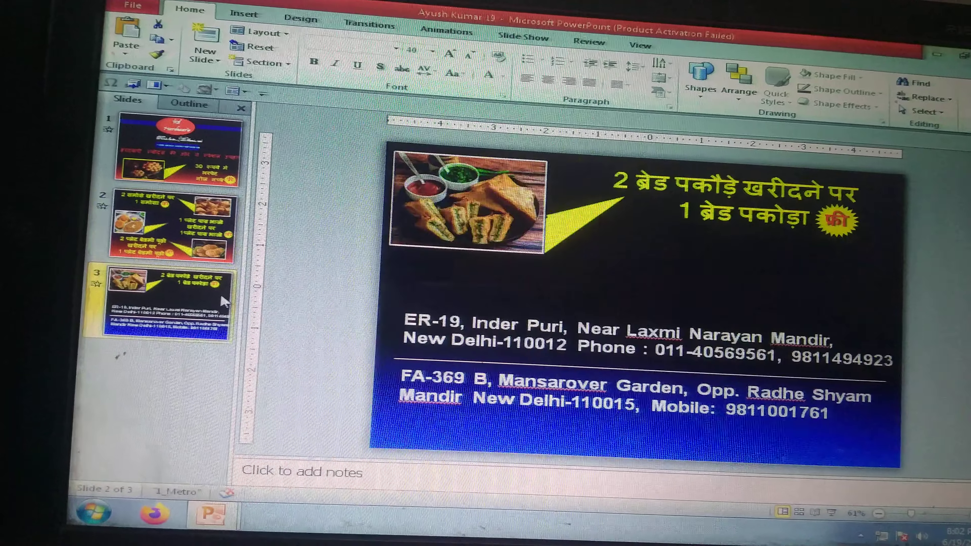
left_click(694, 55)
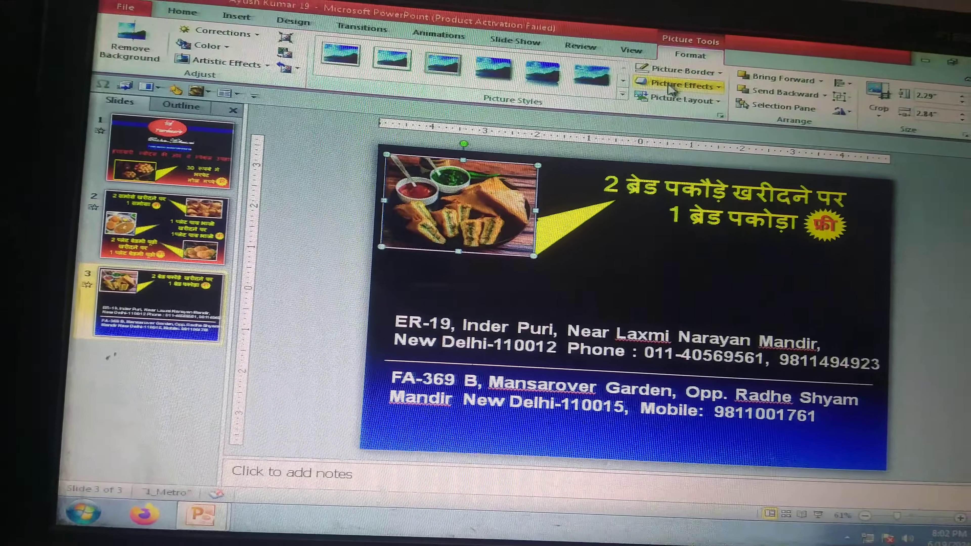
left_click(700, 76)
mouse_move(675, 221)
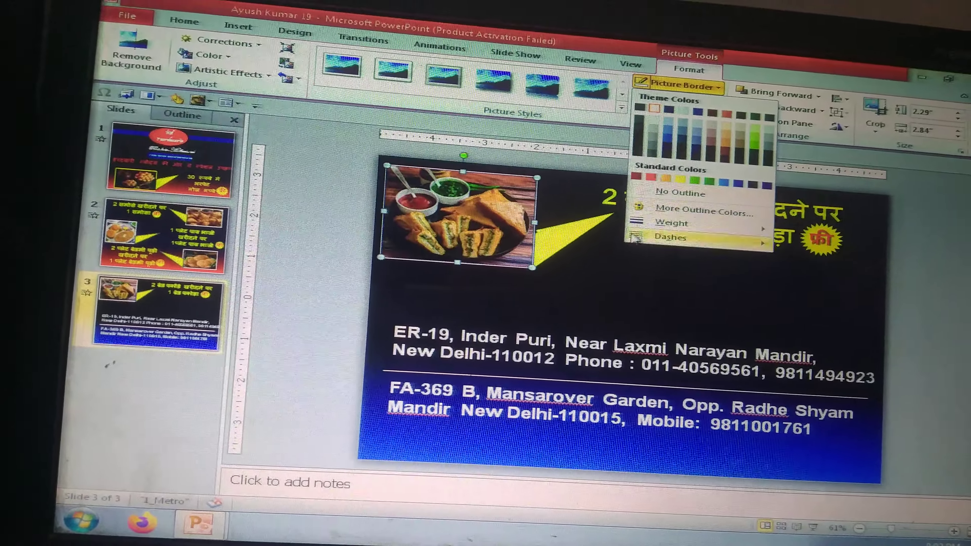
left_click(658, 100)
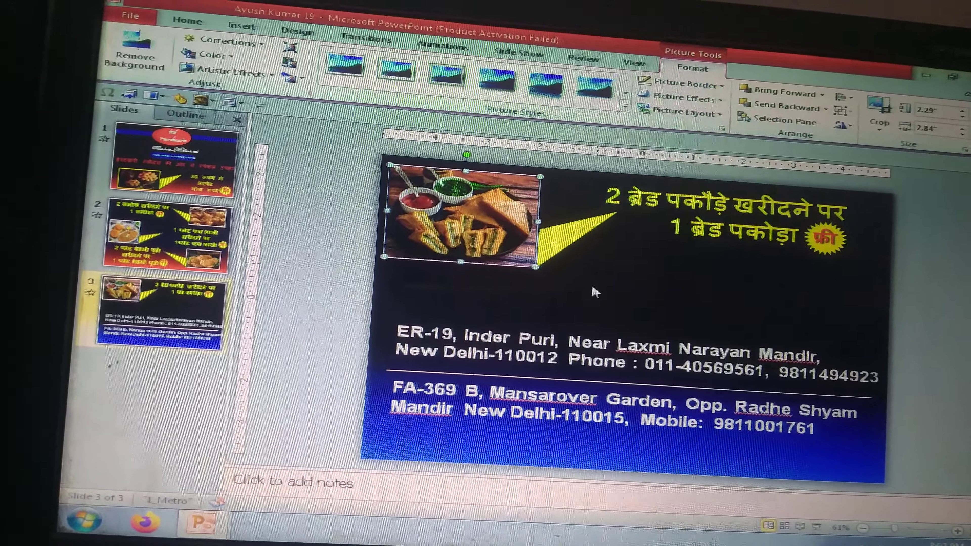
left_click(172, 239)
left_click(227, 180)
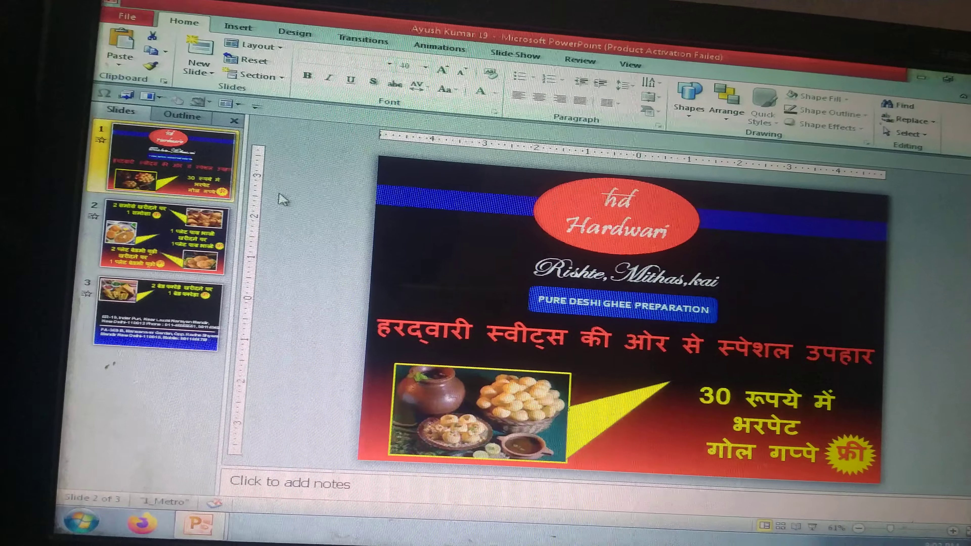
left_click(856, 451)
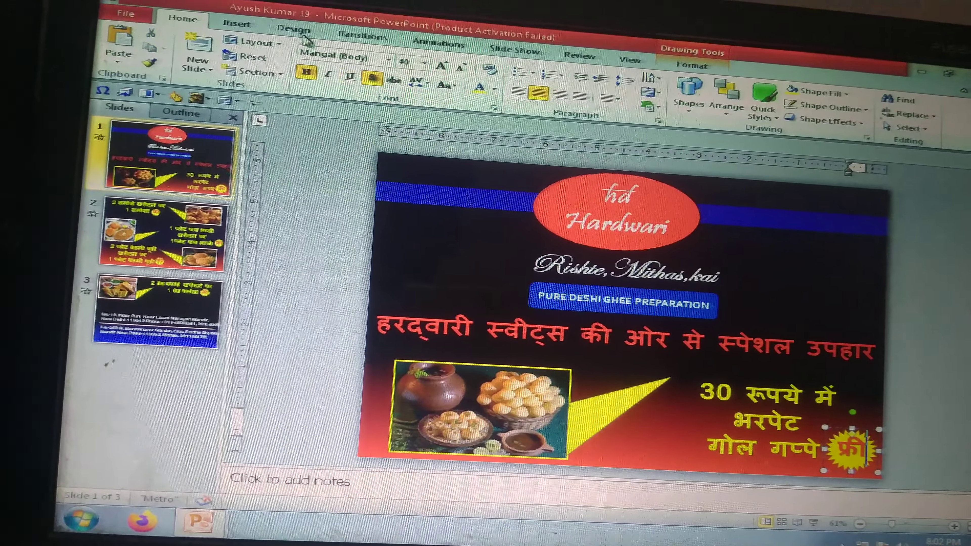
left_click(237, 23)
left_click(356, 63)
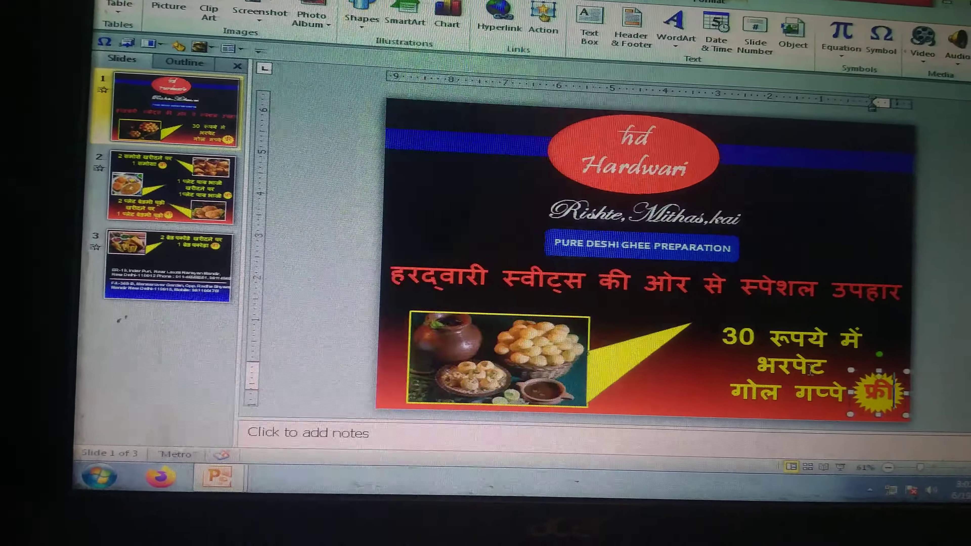
left_click(504, 103)
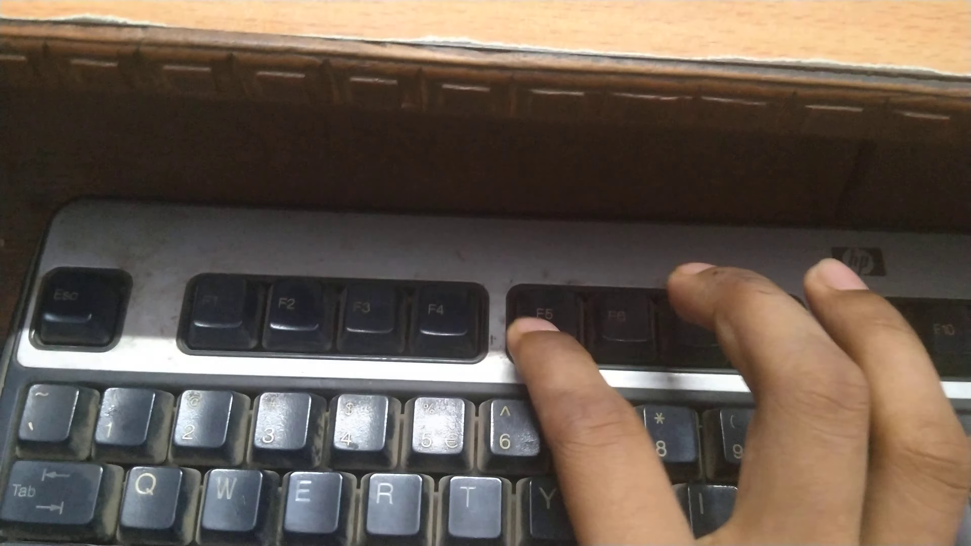
- Play the slideshow from the beginning and exit back to editing slide 3
key("F5")
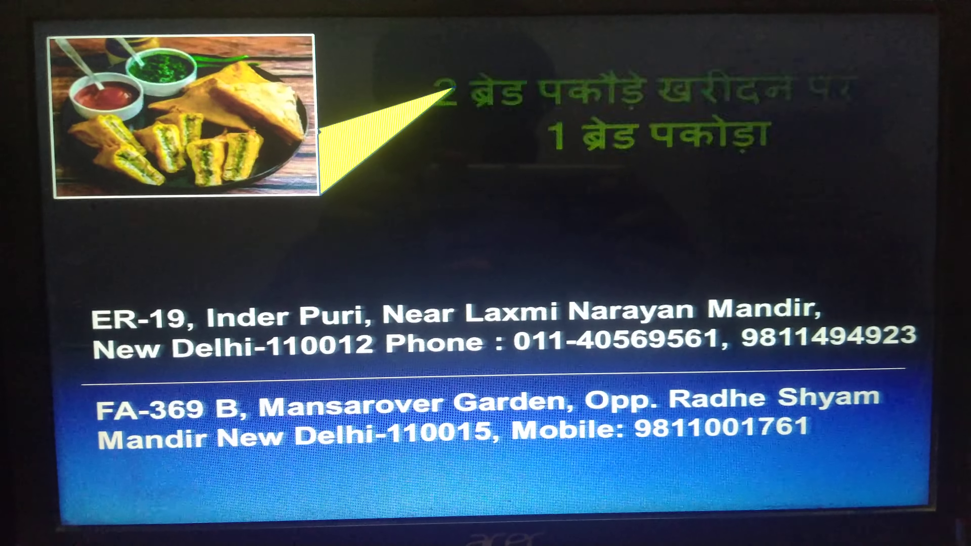
key("Escape")
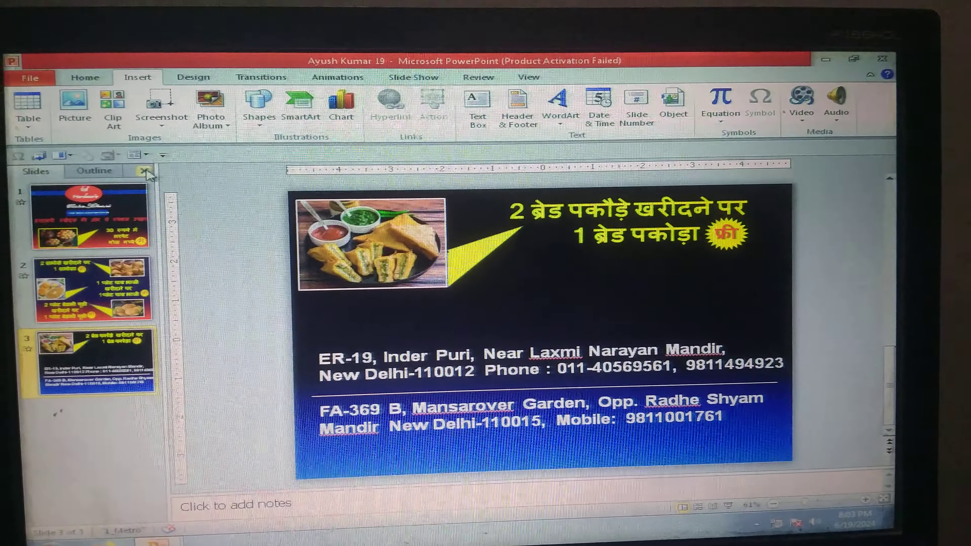
- Attempt a freeform triangle below the yellow callout and delete the misdrawn result
left_click(255, 105)
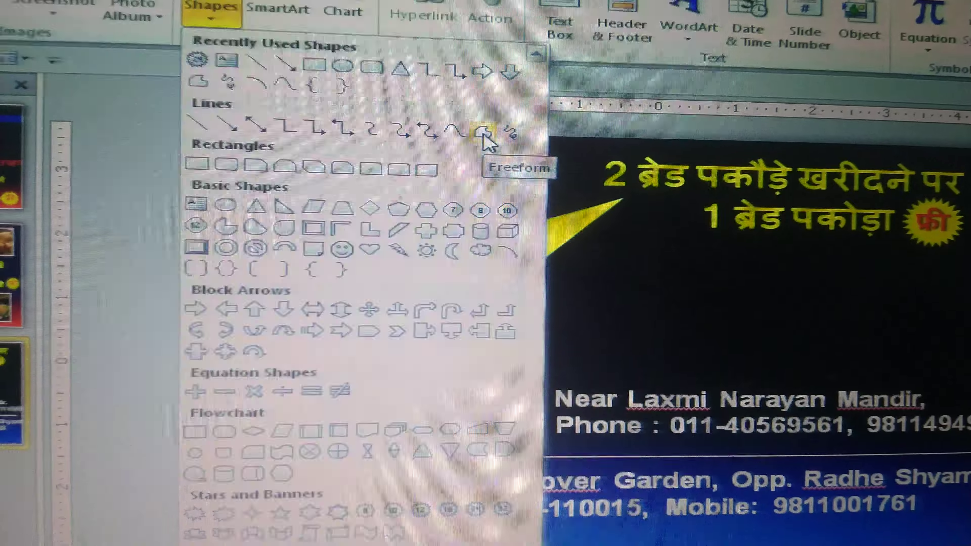
left_click(440, 222)
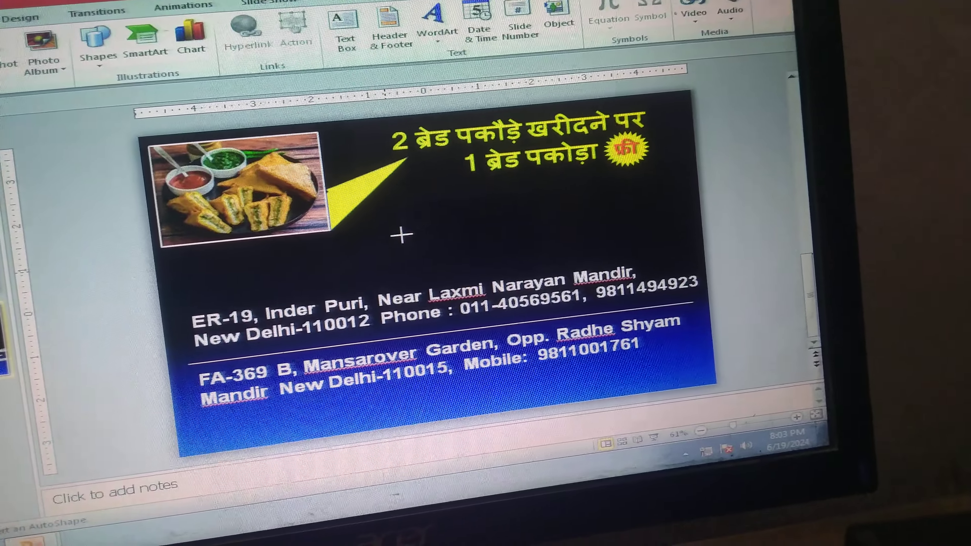
left_click_drag(403, 236, 482, 194)
key("Delete")
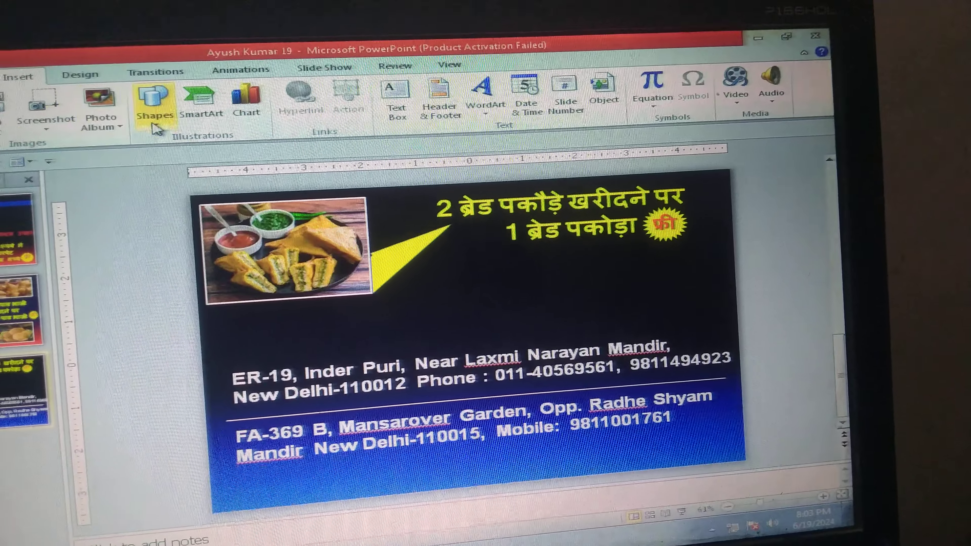
- Trace a new freeform triangle beside the photo's ray and fill it yellow
left_click(155, 111)
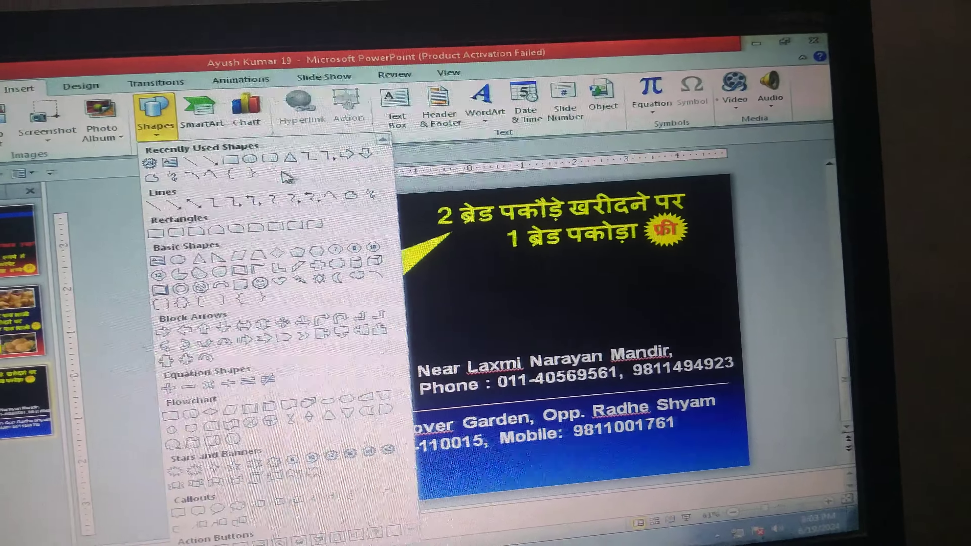
left_click(331, 195)
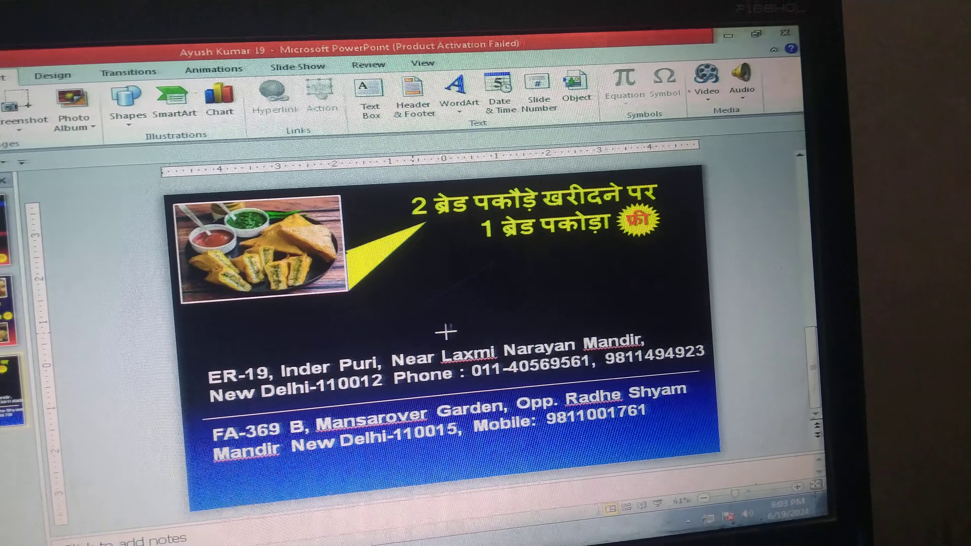
left_click_drag(425, 323, 412, 302)
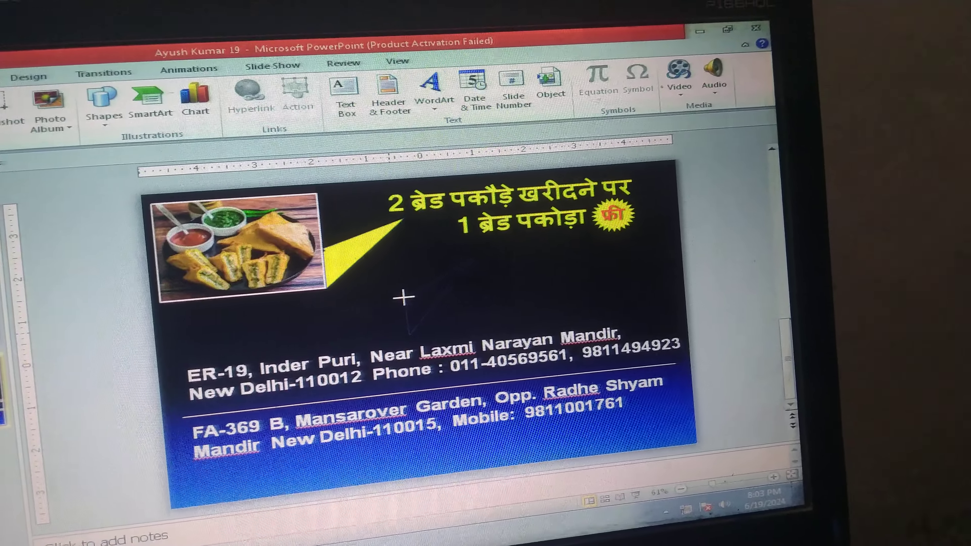
left_click(402, 297)
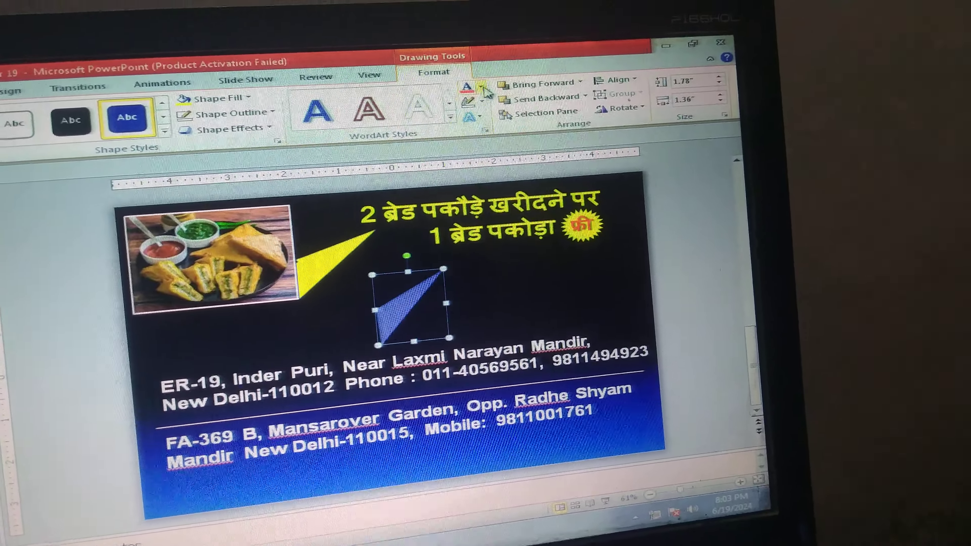
left_click(493, 84)
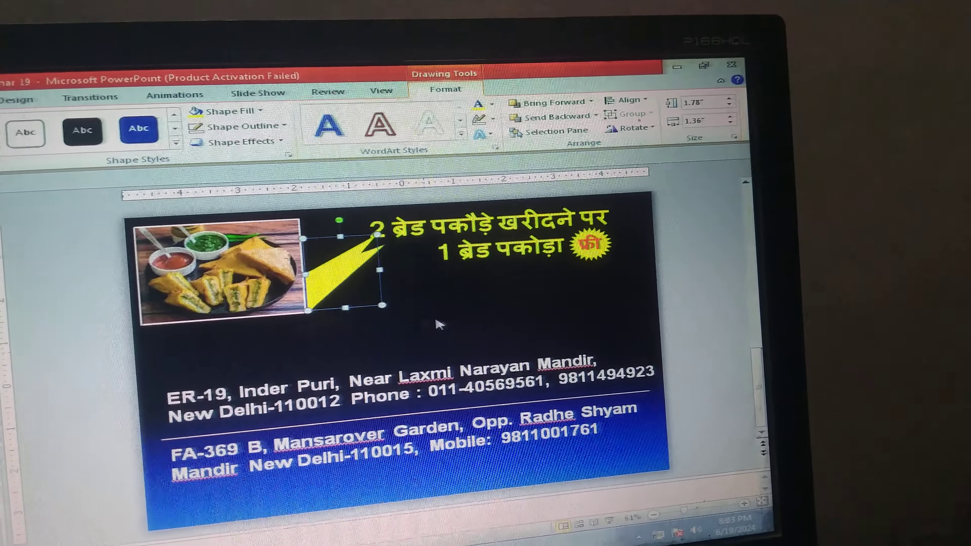
left_click(371, 321)
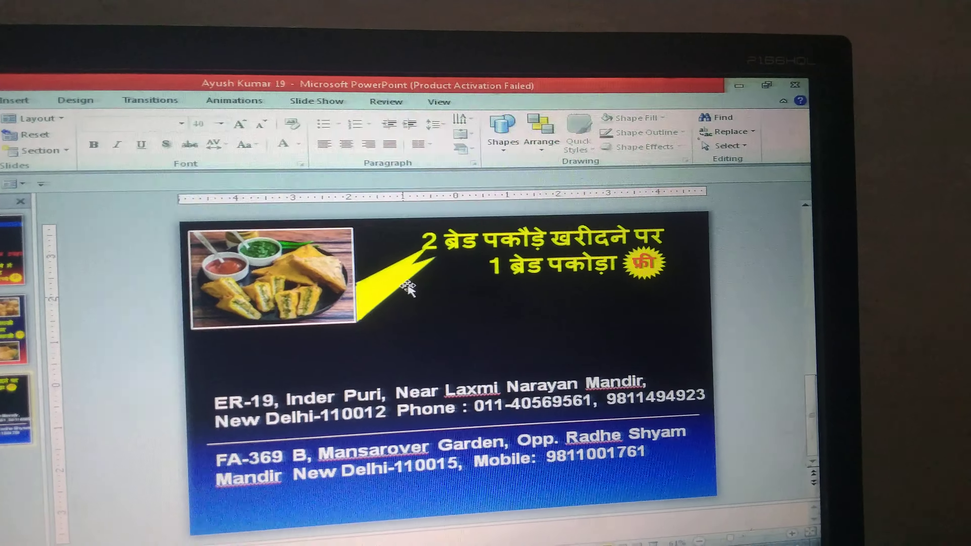
left_click(409, 287)
left_click(414, 292)
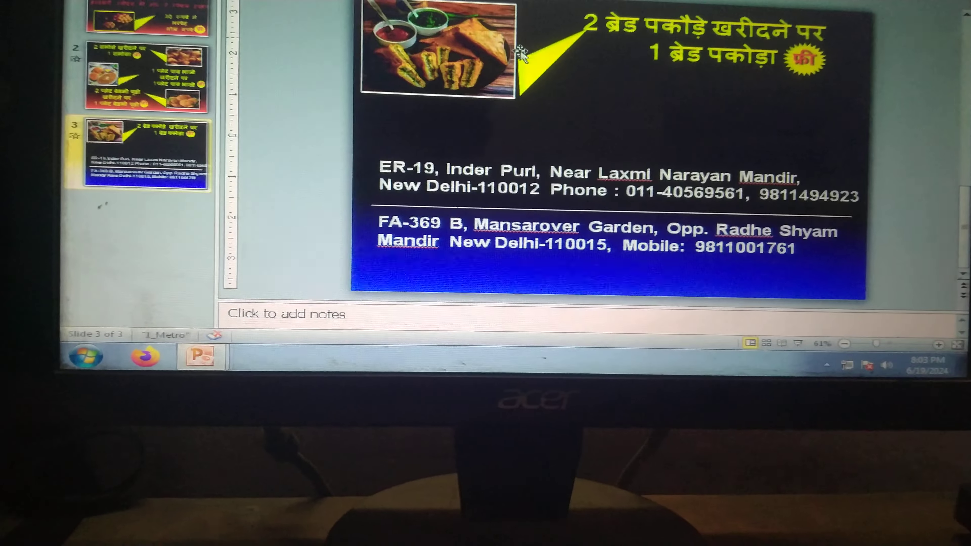
left_click(521, 54)
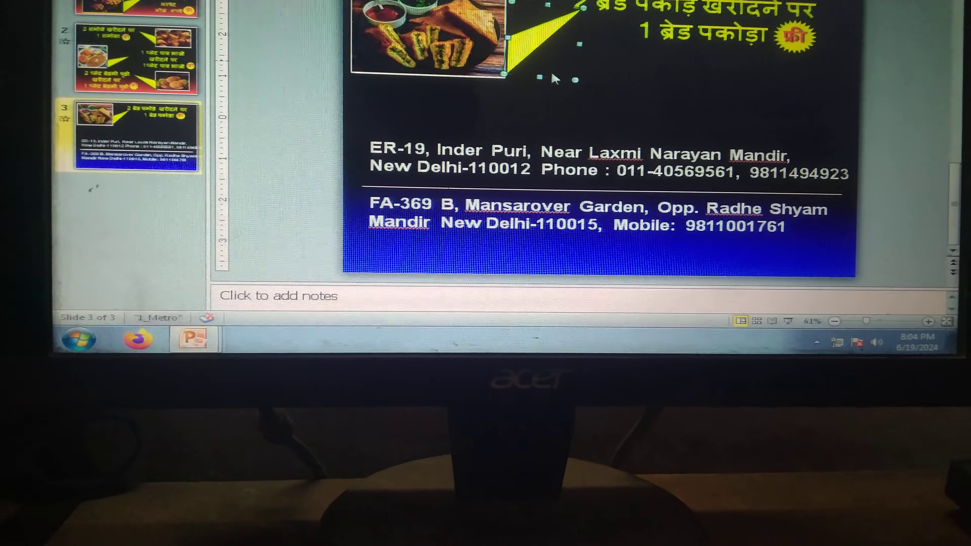
left_click(626, 82)
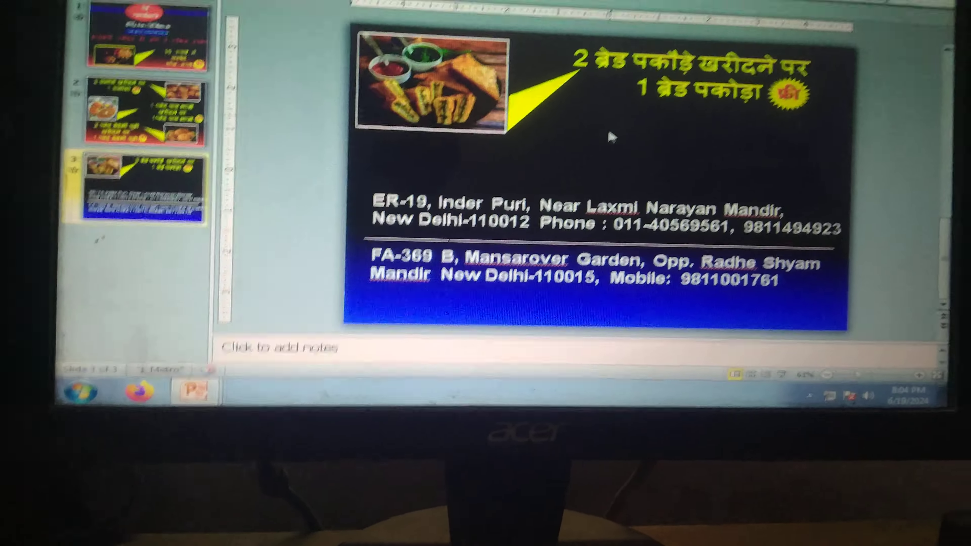